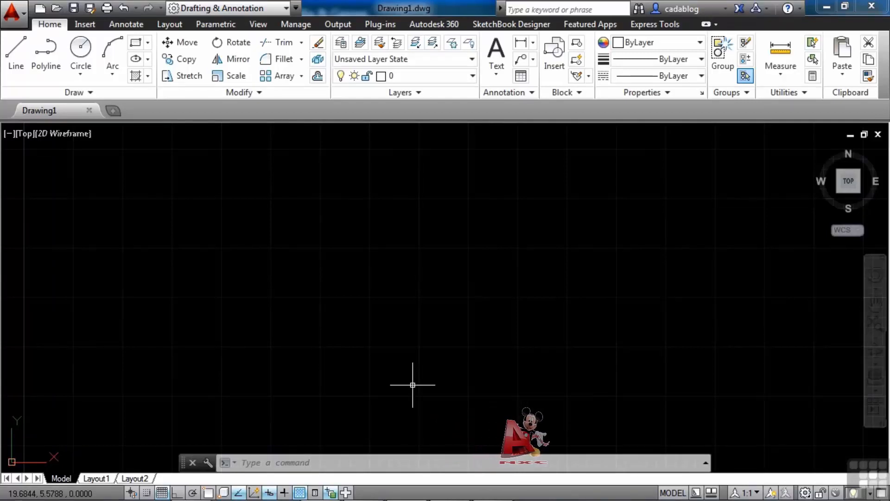
Draw a single line segment sloping up to the right in the middle of the drawing, ending at about 20.95, 13.73.
{"action": "left_click", "coordinate": [340, 465]}
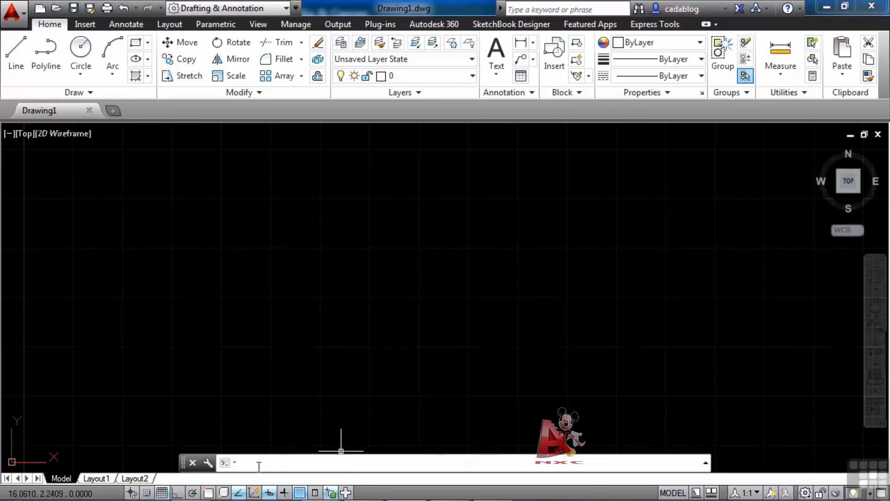
{"action": "type", "text": "line"}
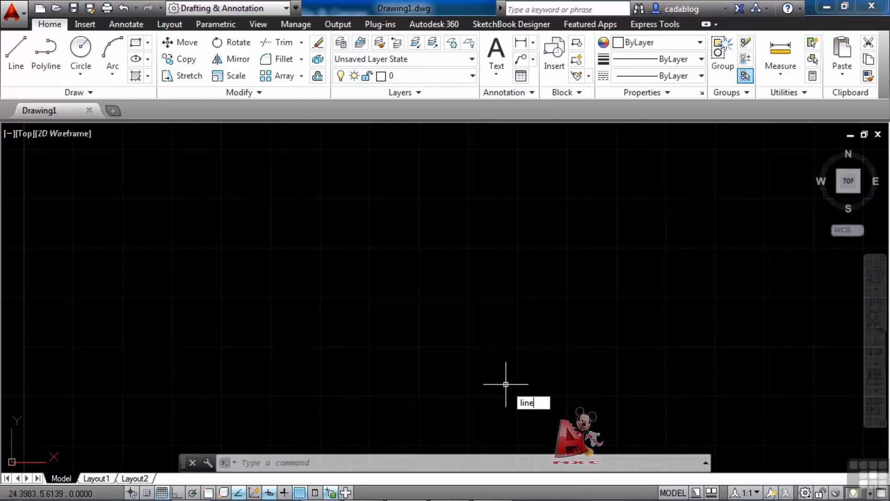
{"action": "key", "text": "Return"}
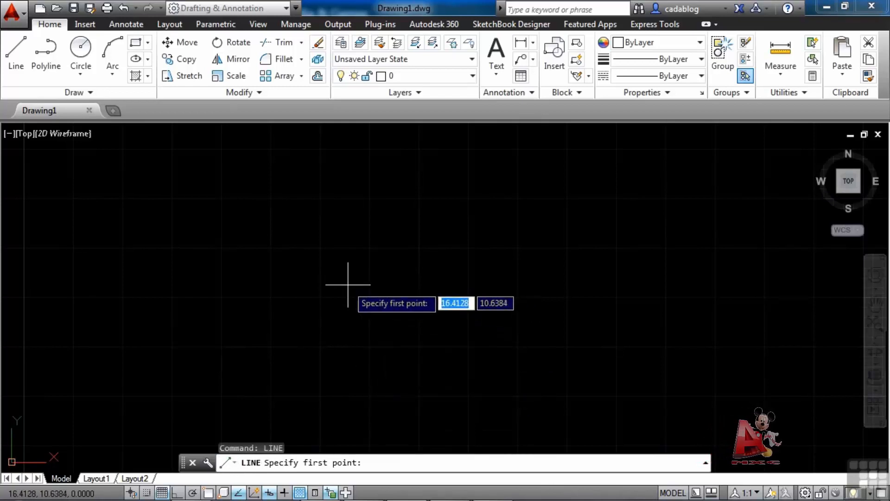
{"action": "left_click", "coordinate": [325, 280]}
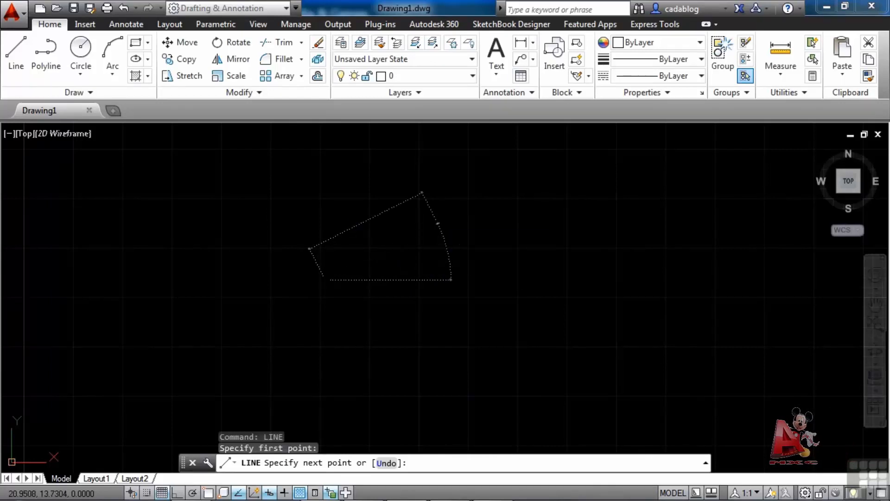
{"action": "left_click", "coordinate": [437, 223]}
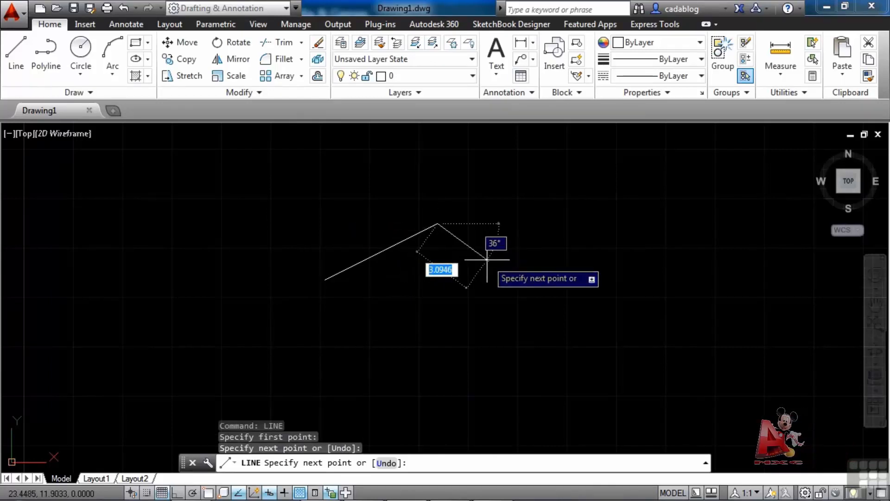
{"action": "key", "text": "Return"}
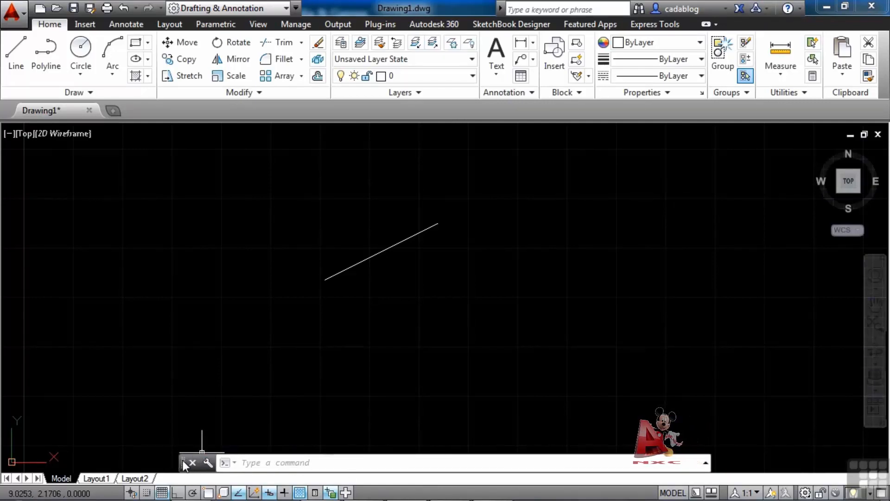
Reposition and widen the floating command line, leaving it one line high along the lower edge of the drawing area.
{"action": "mouse_move", "coordinate": [188, 463]}
{"action": "left_mouse_down"}
{"action": "mouse_move", "coordinate": [185, 413]}
{"action": "mouse_move", "coordinate": [136, 271]}
{"action": "mouse_move", "coordinate": [241, 261]}
{"action": "mouse_move", "coordinate": [188, 289]}
{"action": "mouse_move", "coordinate": [182, 268]}
{"action": "mouse_move", "coordinate": [124, 346]}
{"action": "left_mouse_up"}
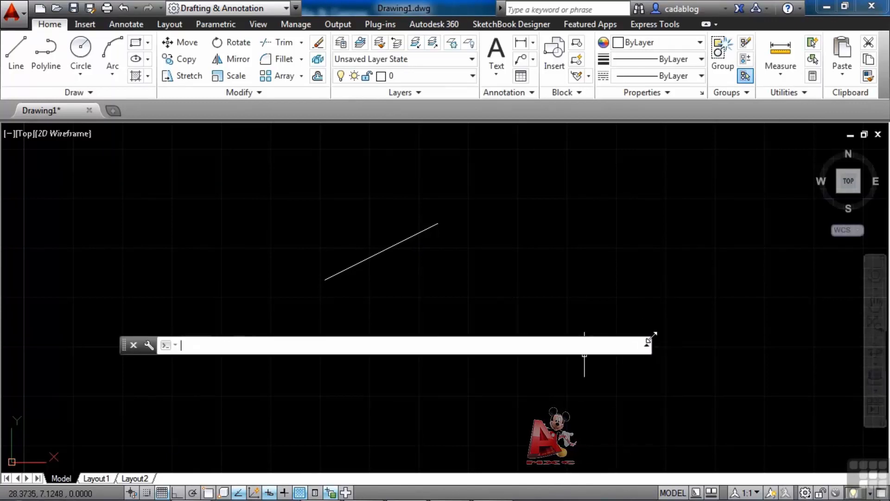
{"action": "left_click_drag", "start_coordinate": [654, 333], "coordinate": [762, 280]}
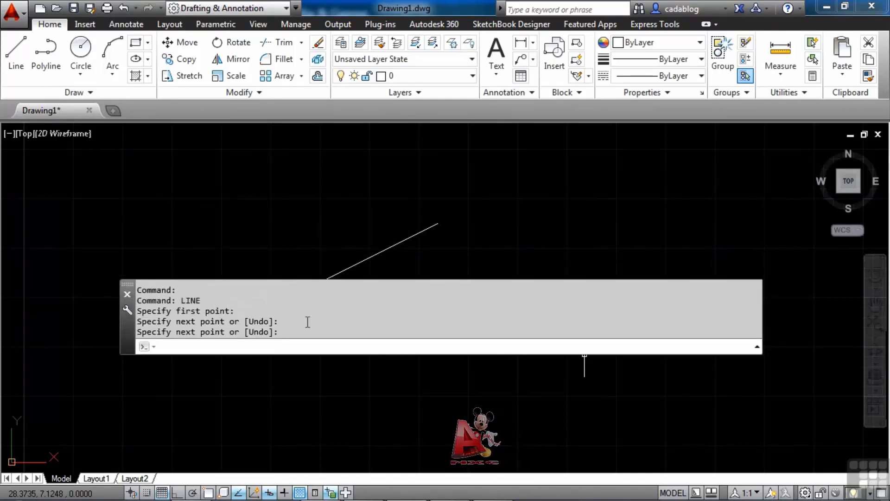
{"action": "left_click_drag", "start_coordinate": [130, 282], "coordinate": [143, 410]}
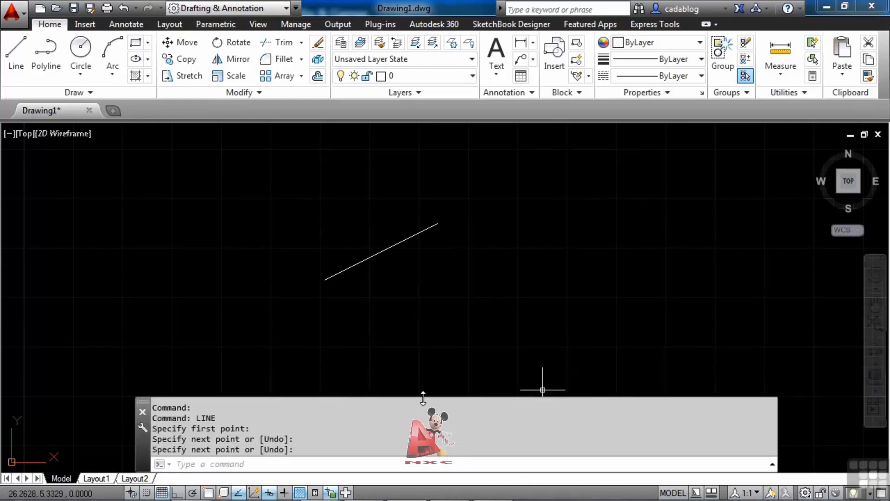
{"action": "left_click_drag", "start_coordinate": [422, 397], "coordinate": [423, 421]}
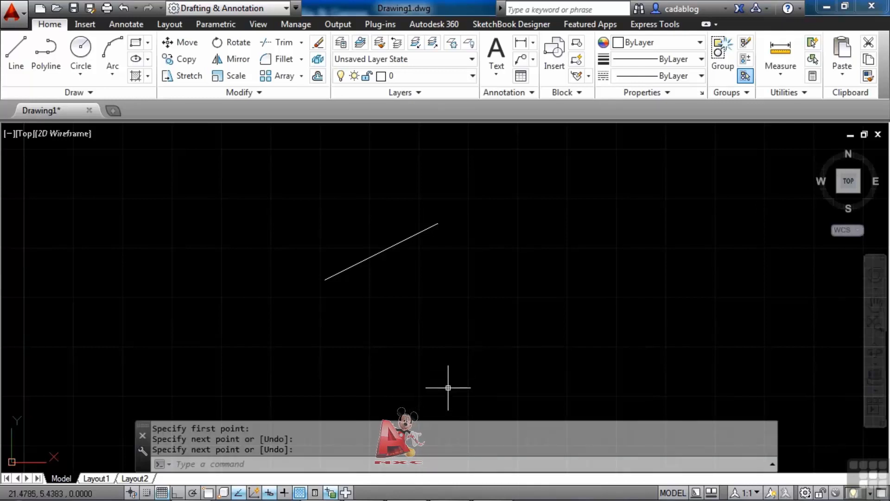
{"action": "left_click_drag", "start_coordinate": [454, 424], "coordinate": [457, 461]}
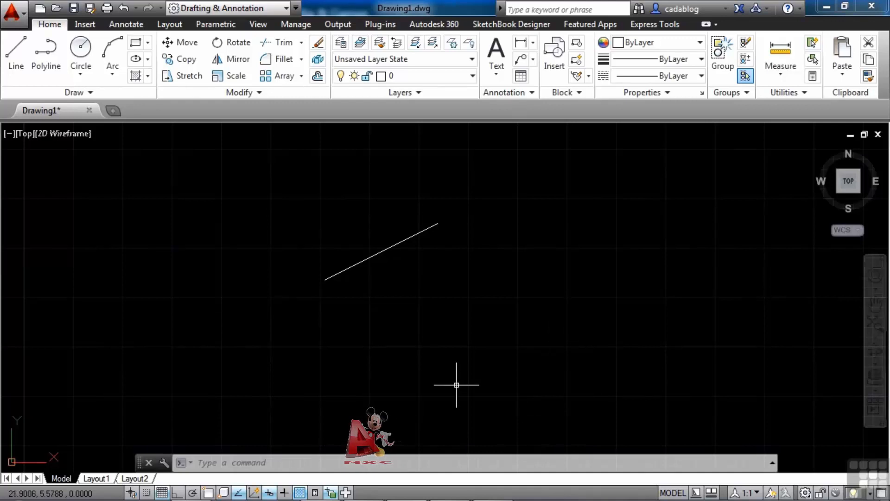
Draw a circle just below the sloping line's upper end, sizing it with the Diameter option.
{"action": "type", "text": "Cicrle"}
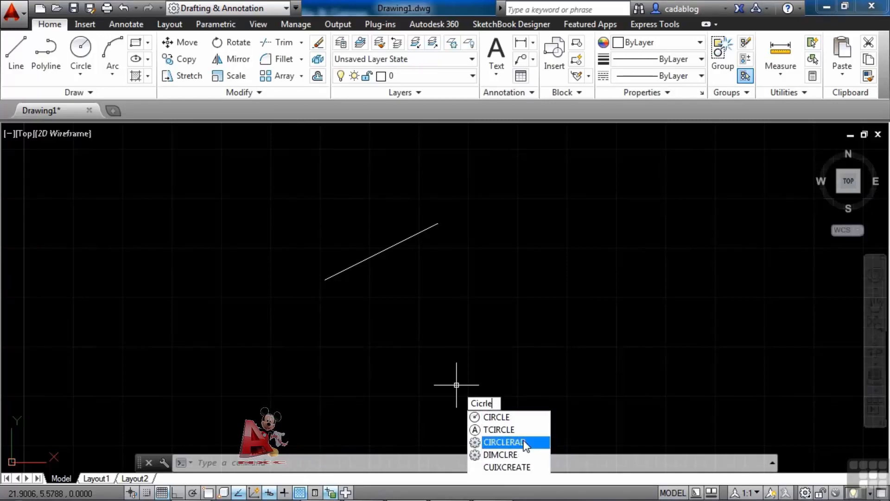
{"action": "left_click", "coordinate": [523, 417]}
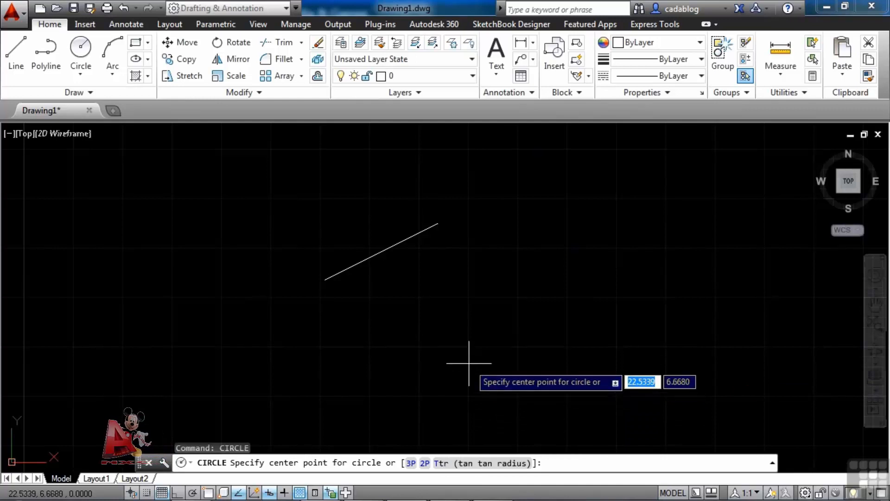
{"action": "left_click", "coordinate": [460, 287]}
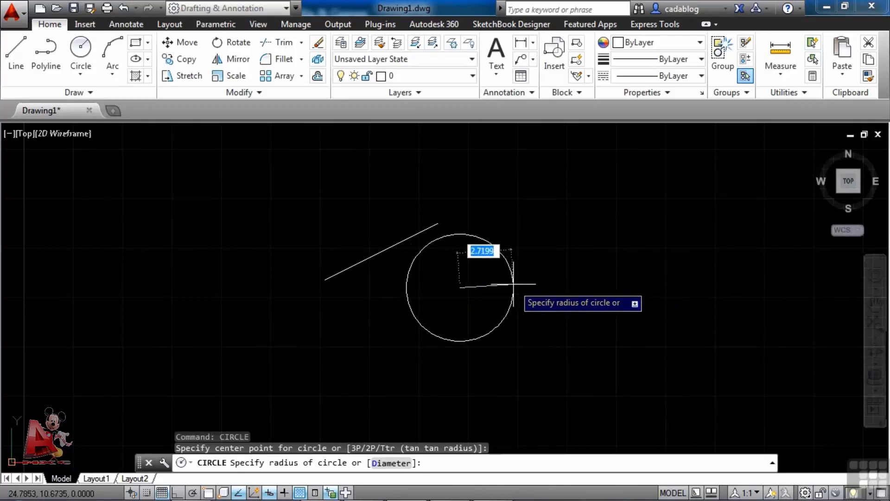
{"action": "left_click", "coordinate": [384, 465]}
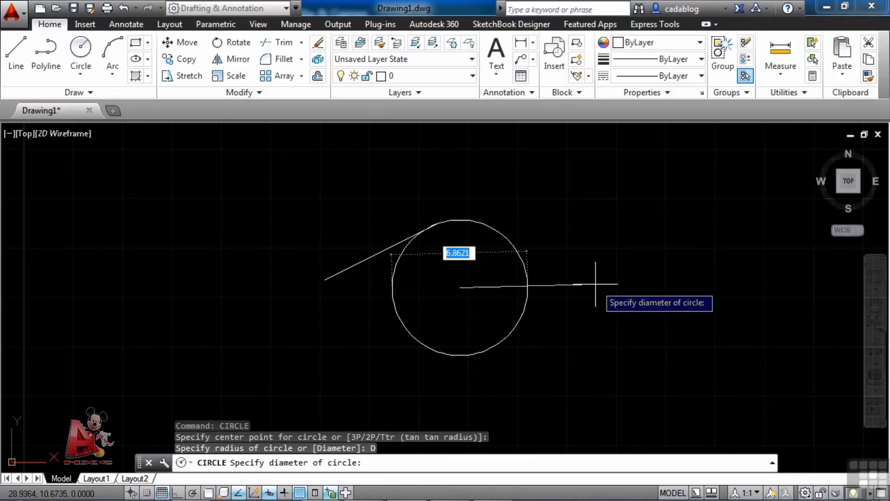
{"action": "left_click", "coordinate": [556, 283]}
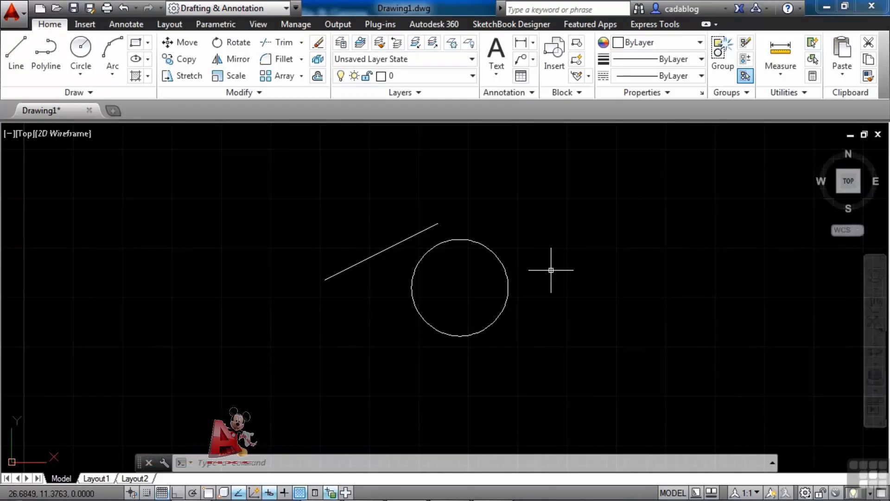
Examine the command suggestions offered for C, CI and SY without running any of them.
{"action": "type", "text": "C"}
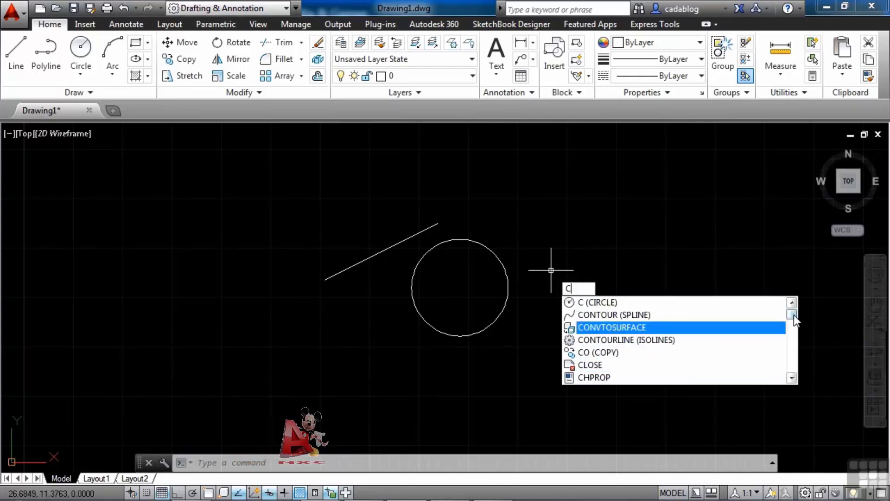
{"action": "mouse_move", "coordinate": [793, 315]}
{"action": "left_mouse_down"}
{"action": "mouse_move", "coordinate": [789, 349]}
{"action": "mouse_move", "coordinate": [792, 314]}
{"action": "left_mouse_up"}
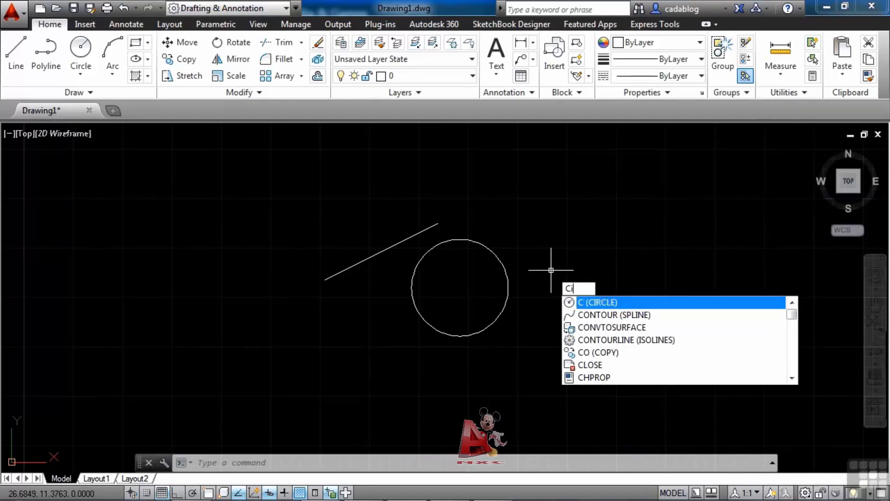
{"action": "type", "text": "i"}
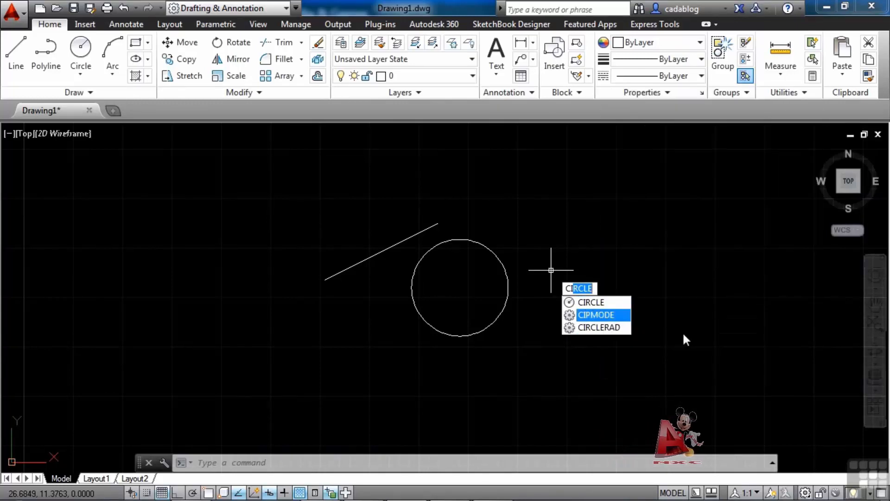
{"action": "left_click", "coordinate": [670, 316]}
{"action": "key", "text": "Escape"}
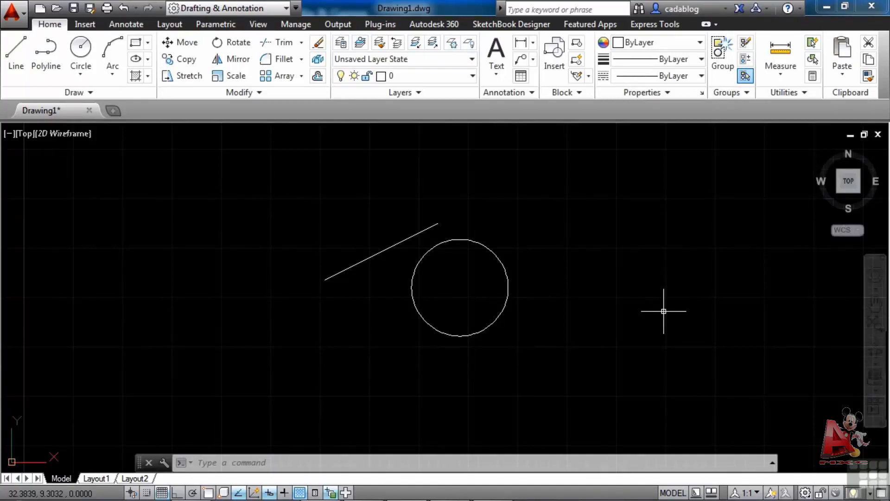
{"action": "key", "text": "Escape"}
{"action": "key", "text": "Escape"}
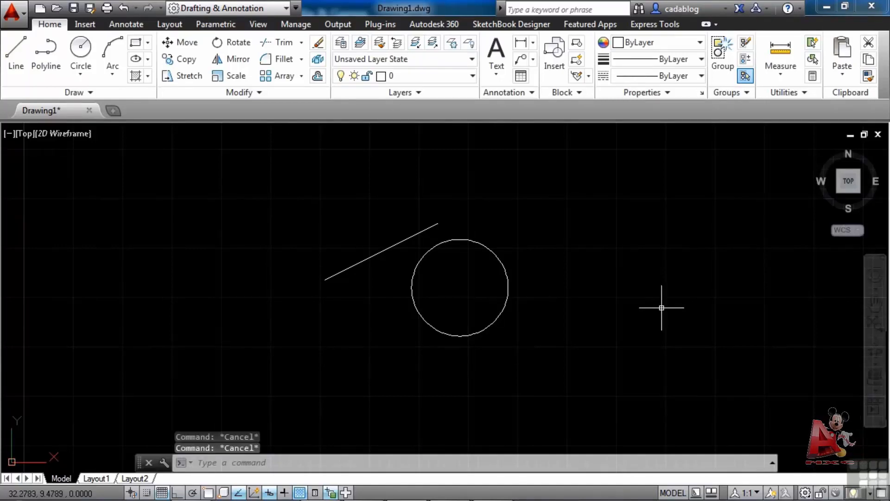
{"action": "type", "text": "SY"}
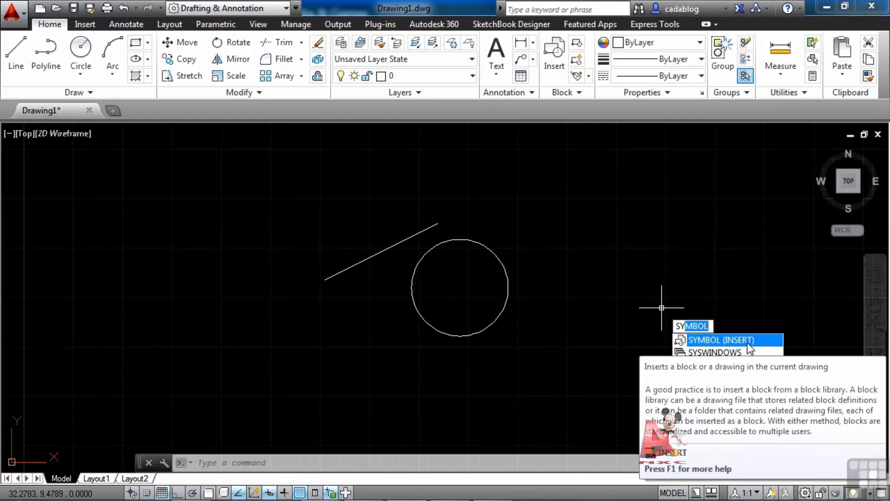
{"action": "key", "text": "Escape"}
{"action": "key", "text": "Escape"}
Draw two connected lines to the right of the circle, one going up from about 34.18, 10.18 and one continuing left.
{"action": "type", "text": "l"}
{"action": "key", "text": "Return"}
{"action": "left_click", "coordinate": [699, 293]}
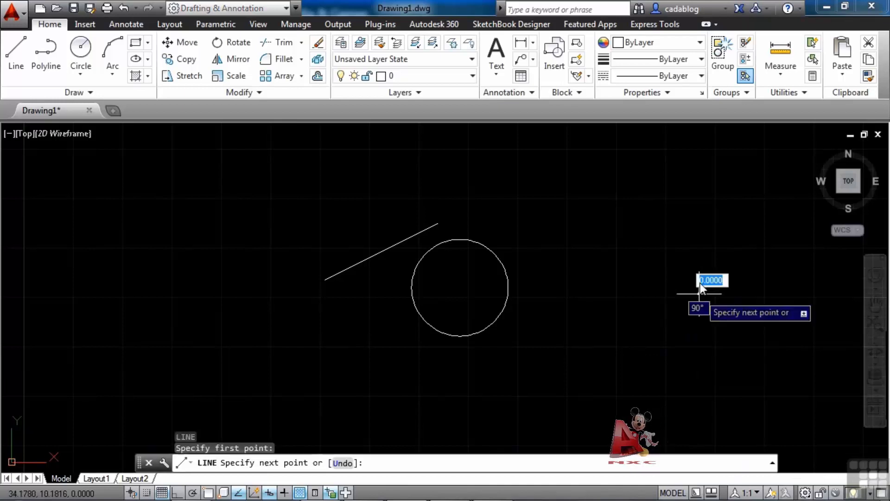
{"action": "left_click", "coordinate": [697, 219]}
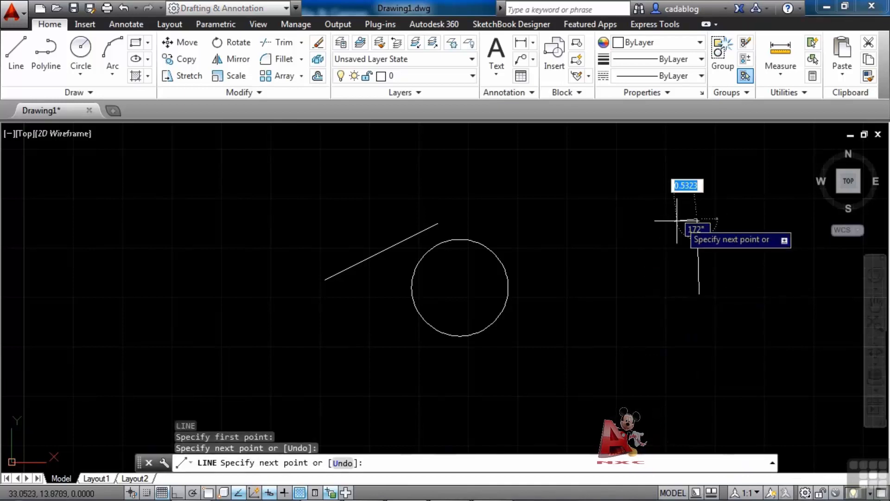
{"action": "left_click", "coordinate": [636, 224]}
{"action": "right_click", "coordinate": [651, 252]}
{"action": "left_click", "coordinate": [667, 260]}
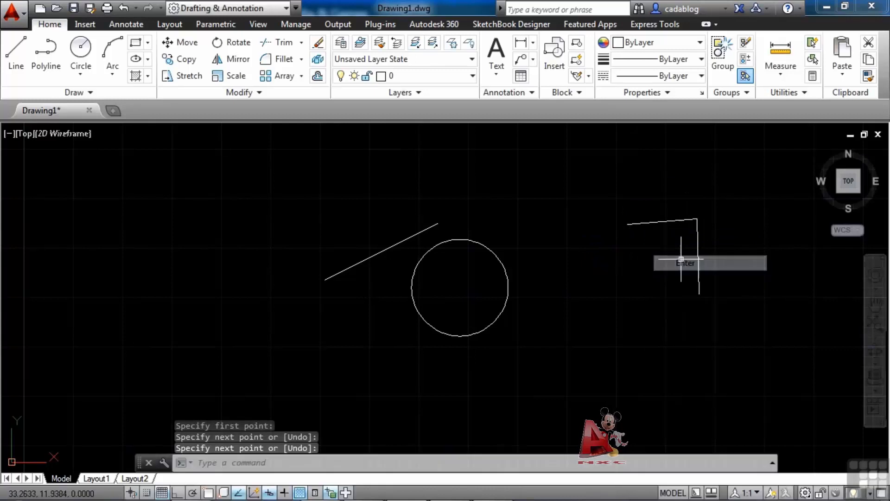
Fillet the corner between the two connected lines with a radius of 1, using the ROUND synonym.
{"action": "scroll", "coordinate": [712, 205], "scroll_direction": "up", "scroll_amount": 5}
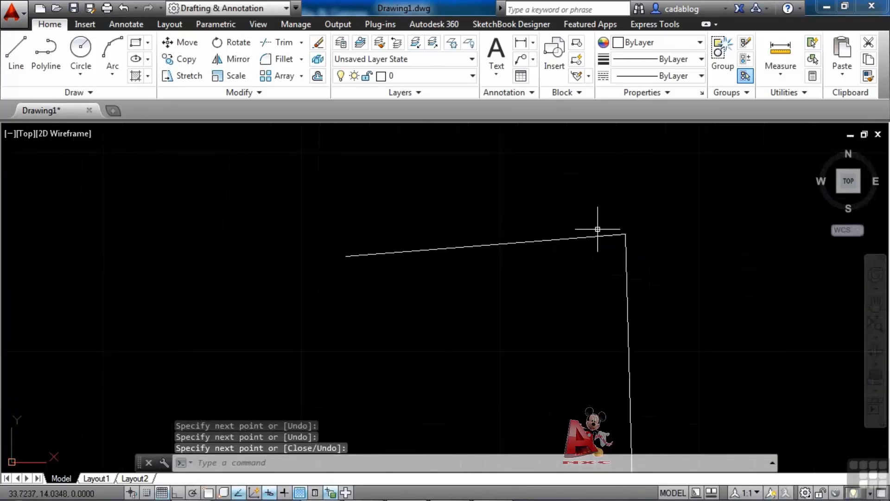
{"action": "middle_click_drag", "start_coordinate": [652, 294], "coordinate": [618, 266]}
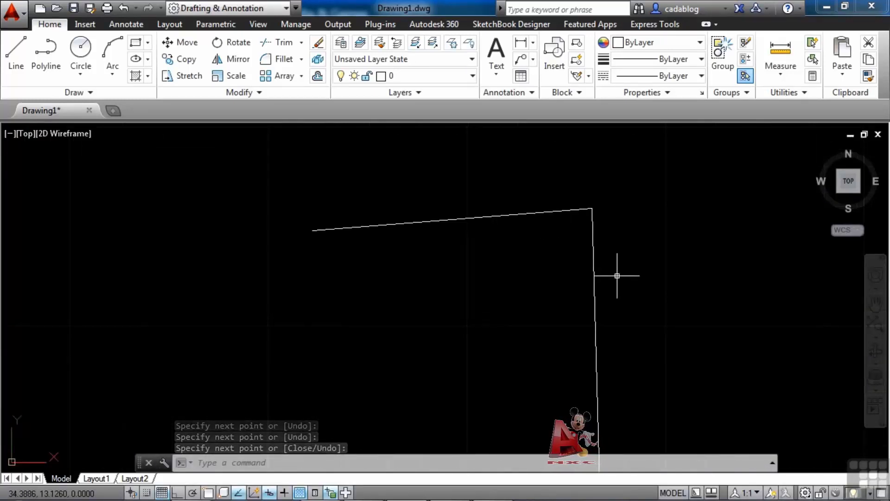
{"action": "type", "text": "RO"}
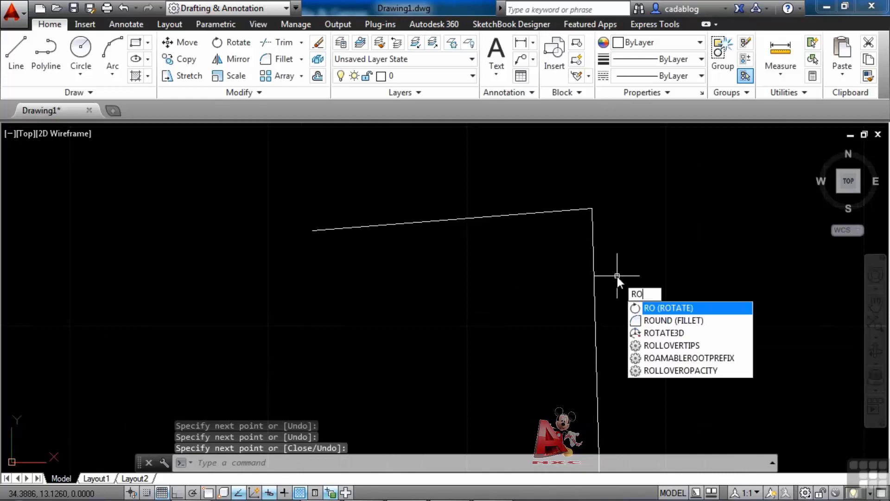
{"action": "left_click", "coordinate": [707, 321]}
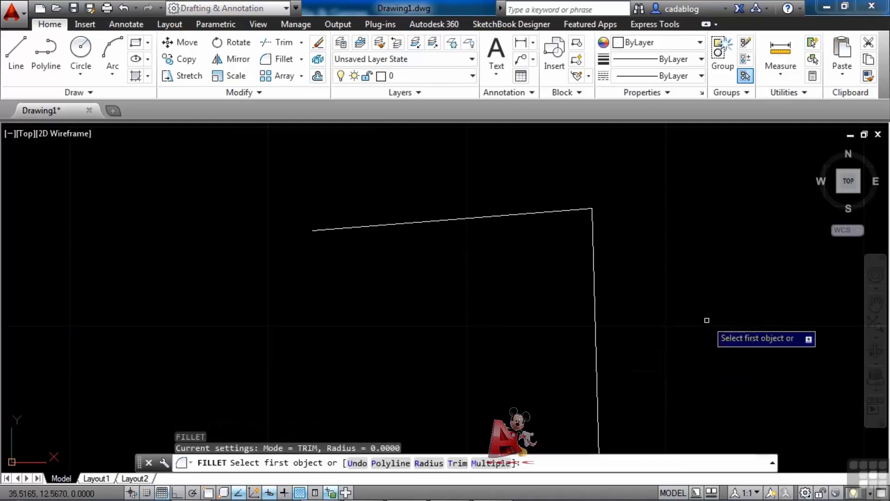
{"action": "type", "text": "r"}
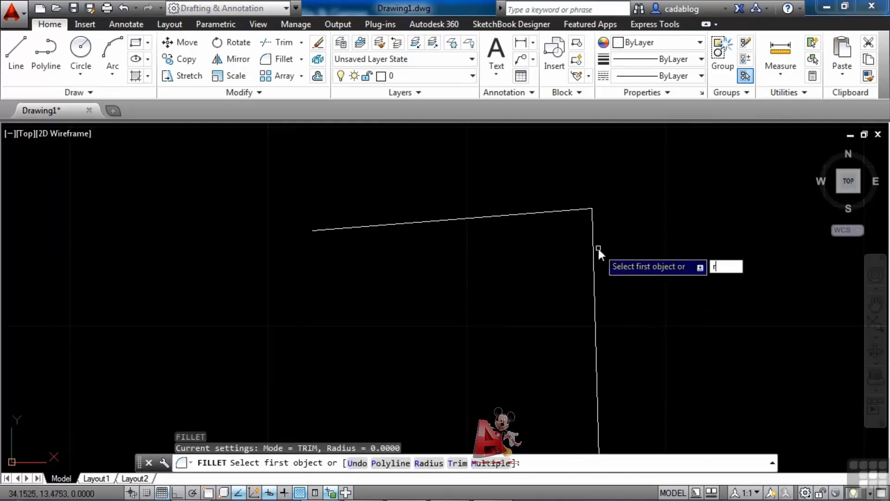
{"action": "key", "text": "Return"}
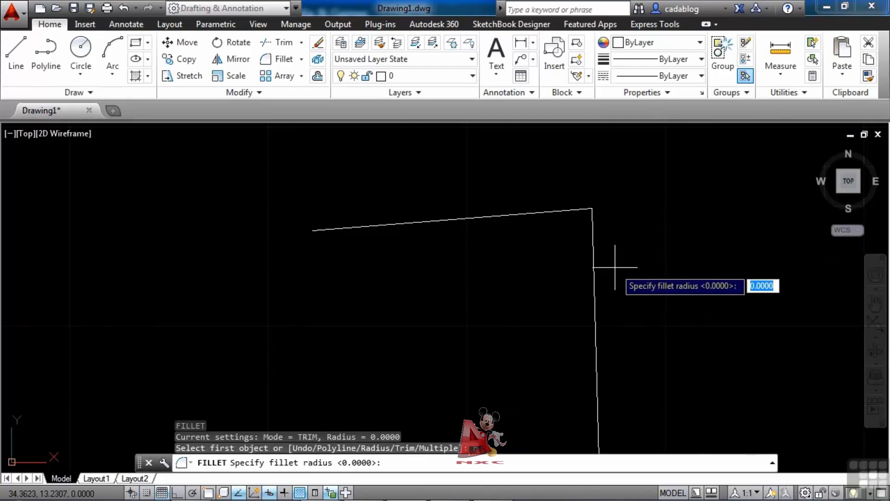
{"action": "type", "text": "1"}
{"action": "key", "text": "Return"}
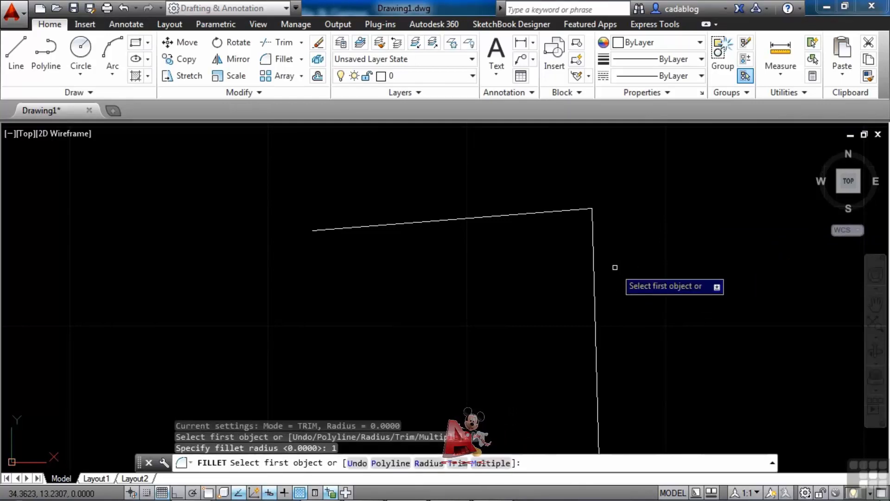
{"action": "left_click", "coordinate": [593, 246]}
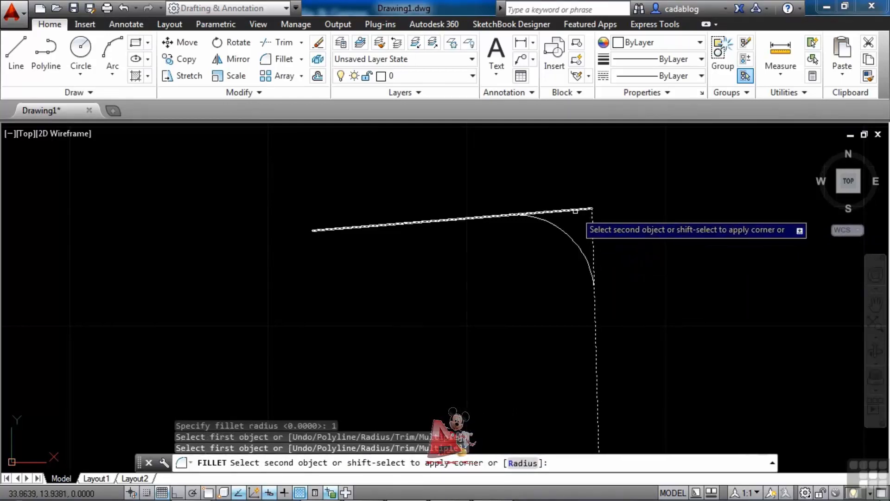
{"action": "left_click", "coordinate": [575, 210]}
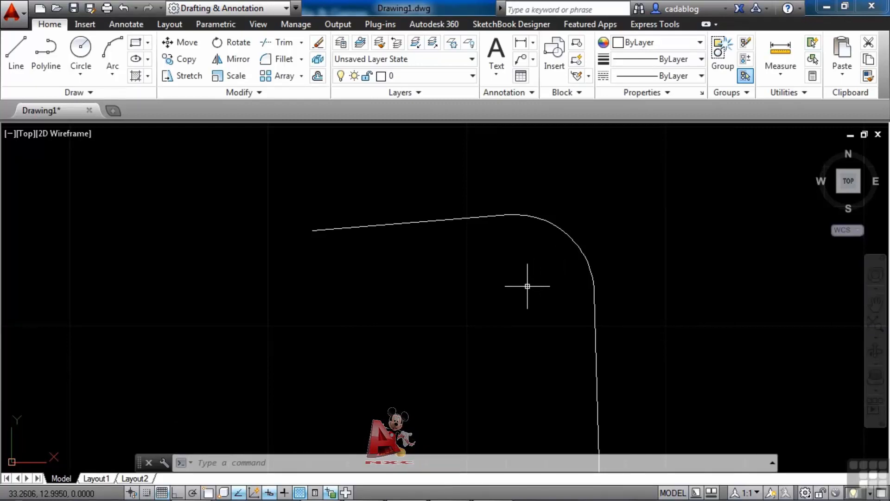
Expand the command history to review the commands and prompts entered so far.
{"action": "left_click", "coordinate": [772, 463]}
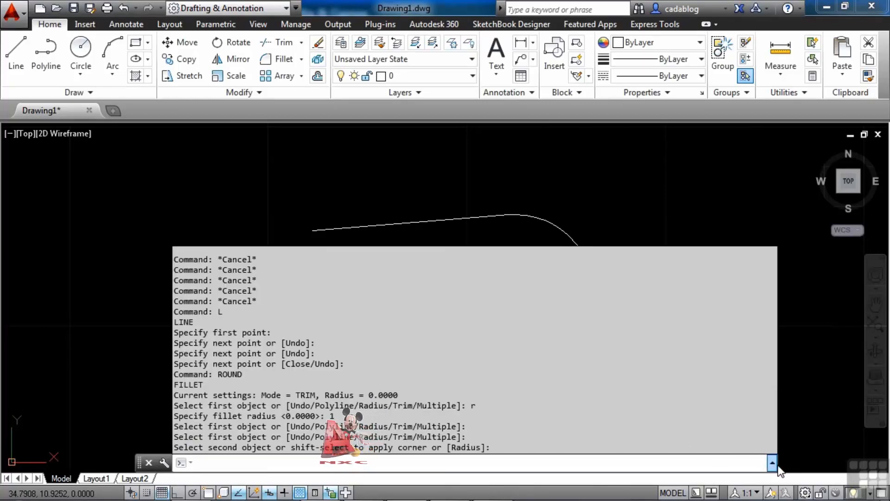
Reopen the expanded command history, select part of its text, examine the copy options without choosing any, and close the history.
{"action": "left_click", "coordinate": [772, 462]}
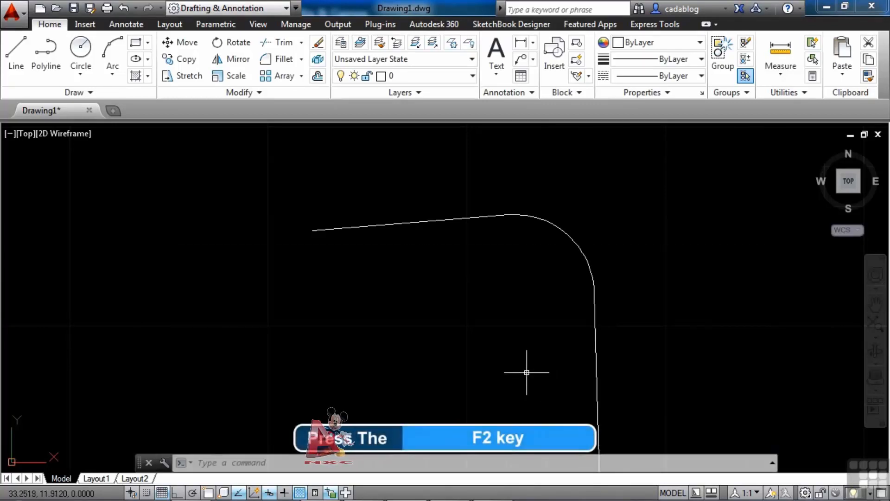
{"action": "key", "text": "F2"}
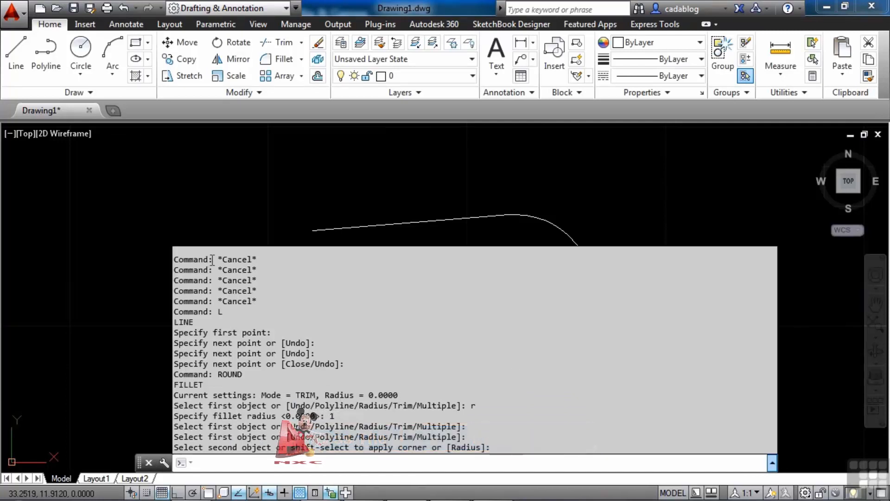
{"action": "left_click_drag", "start_coordinate": [214, 259], "coordinate": [459, 412]}
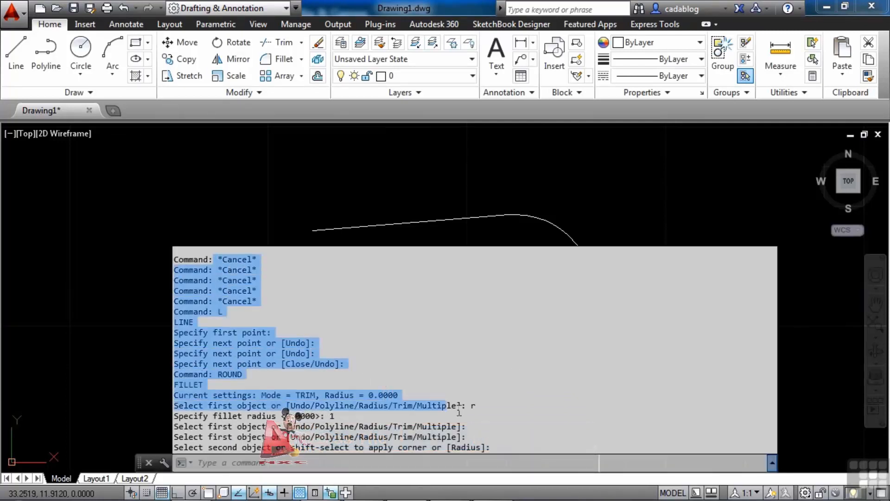
{"action": "right_click", "coordinate": [311, 358]}
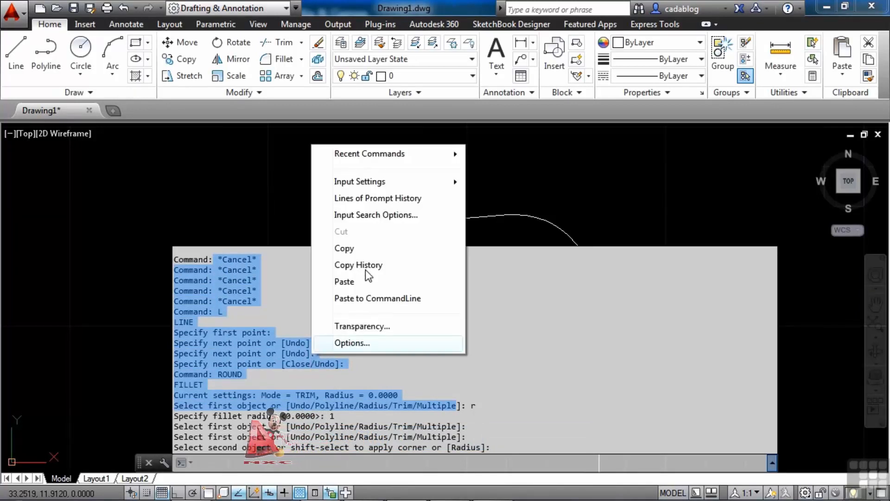
{"action": "left_click", "coordinate": [503, 340]}
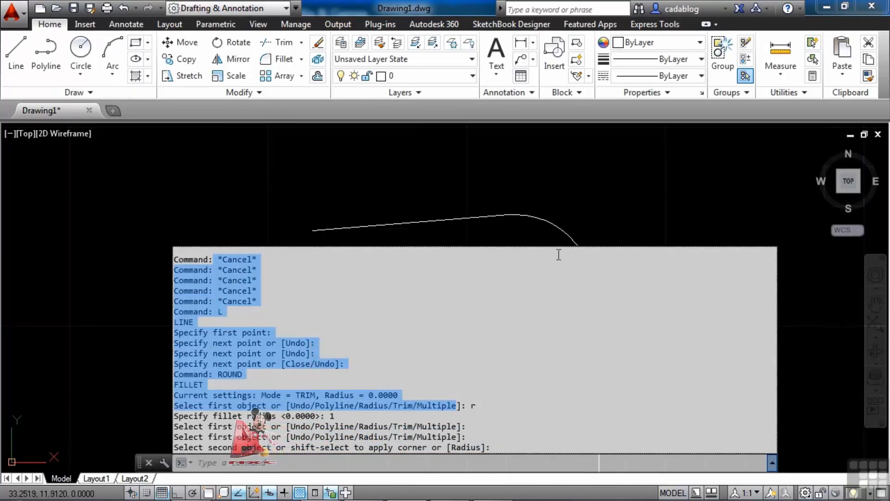
{"action": "left_click", "coordinate": [593, 225]}
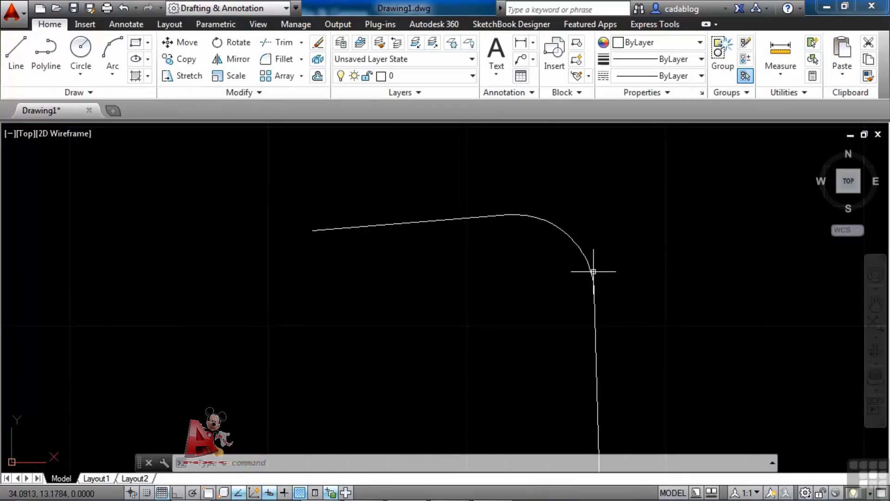
Use LIST to show the properties of the upper, nearly horizontal line and copy its length value from the history.
{"action": "type", "text": "lis"}
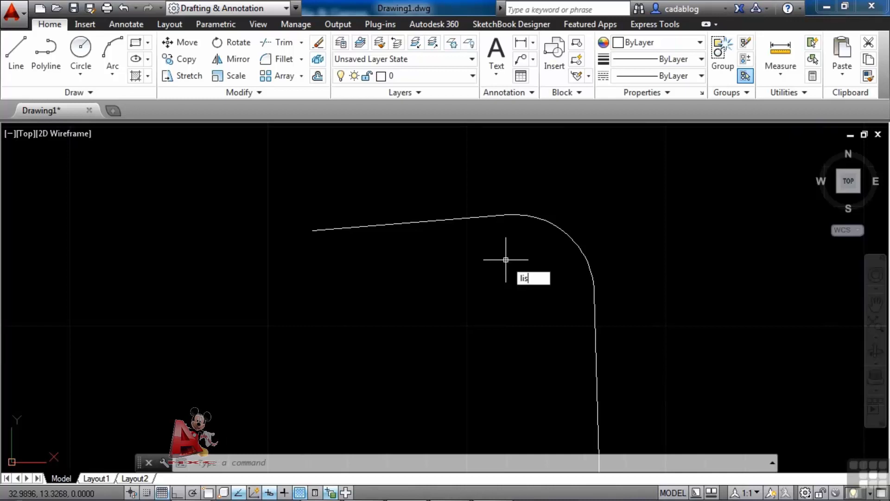
{"action": "type", "text": "t"}
{"action": "key", "text": "Return"}
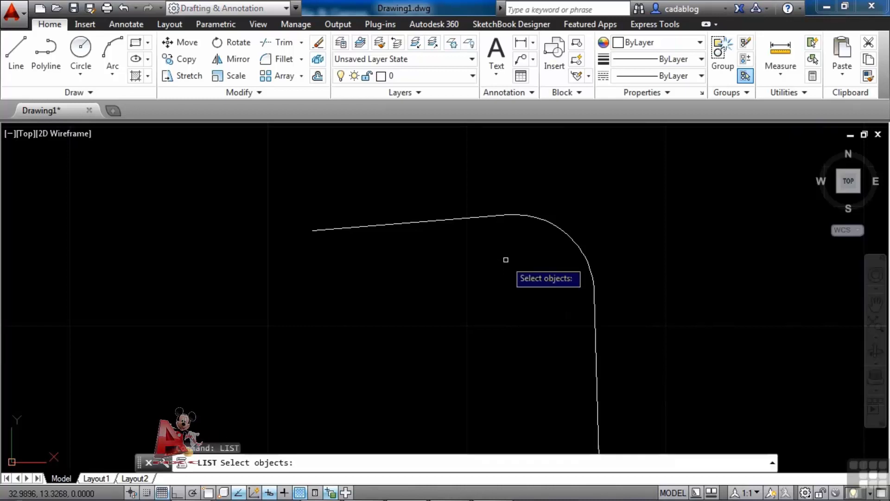
{"action": "left_click", "coordinate": [448, 219]}
{"action": "key", "text": "Return"}
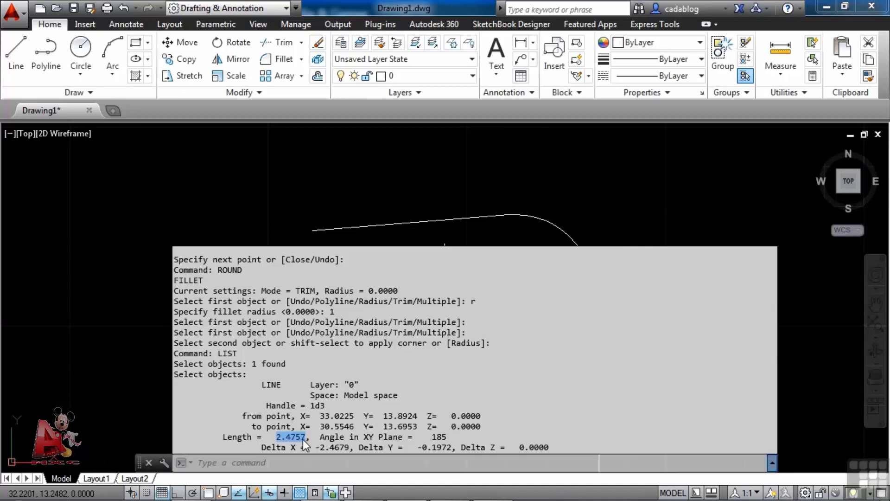
{"action": "right_click", "coordinate": [303, 438]}
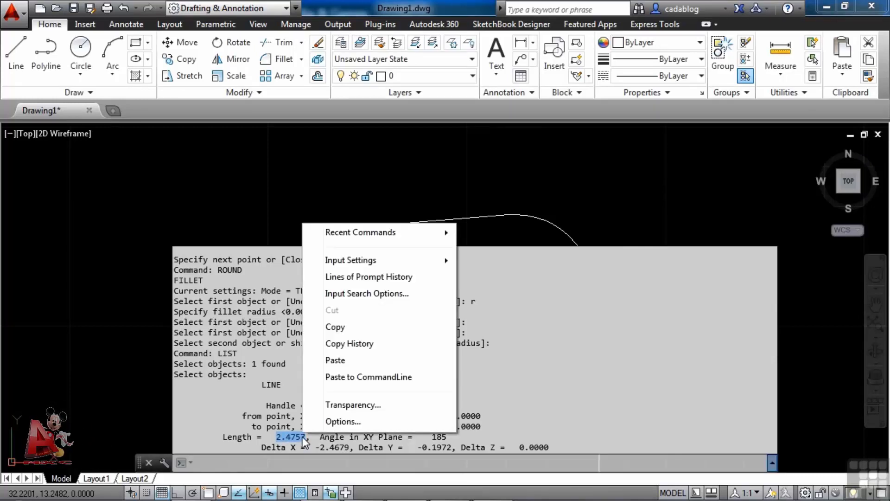
{"action": "left_click", "coordinate": [335, 327]}
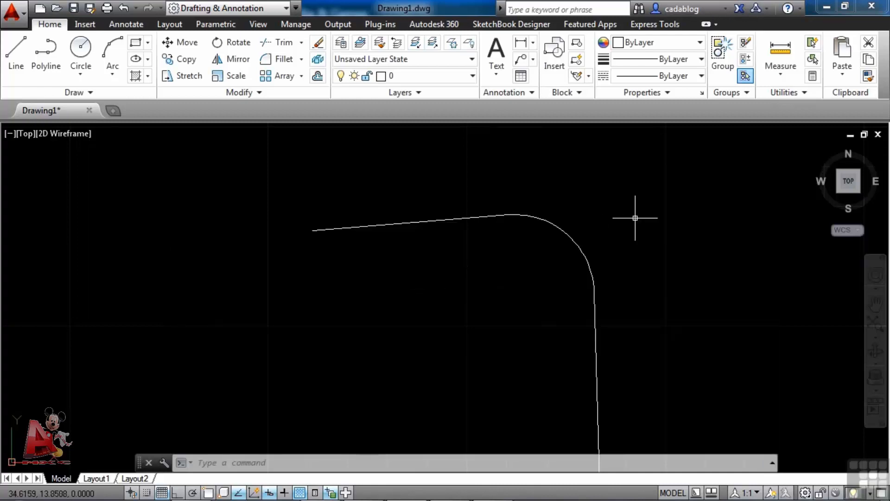
{"action": "right_click", "coordinate": [626, 242]}
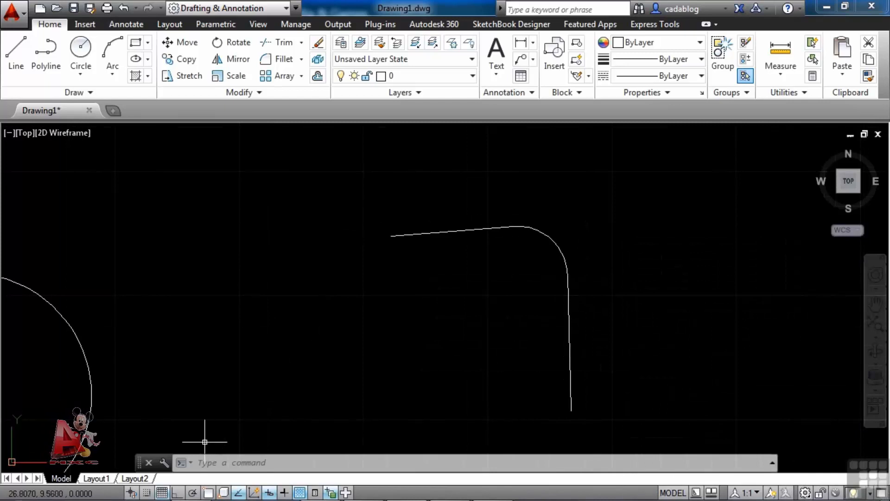
Review the recent commands list and the command line's input settings and Input Search Options without changing anything.
{"action": "left_click", "coordinate": [191, 463]}
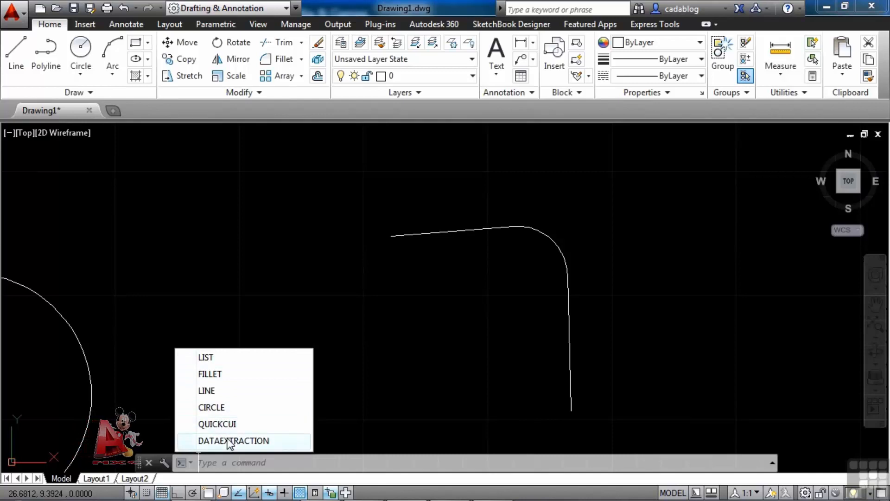
{"action": "key", "text": "Escape"}
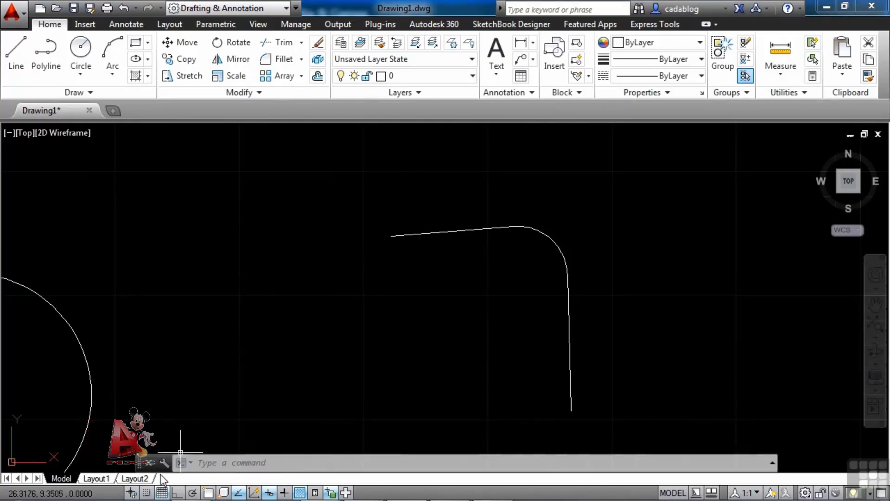
{"action": "left_click", "coordinate": [164, 463]}
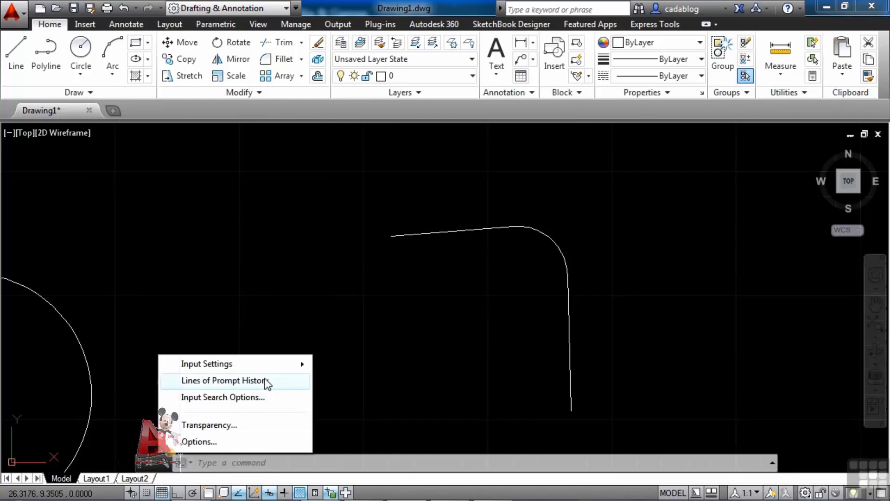
{"action": "mouse_move", "coordinate": [299, 369]}
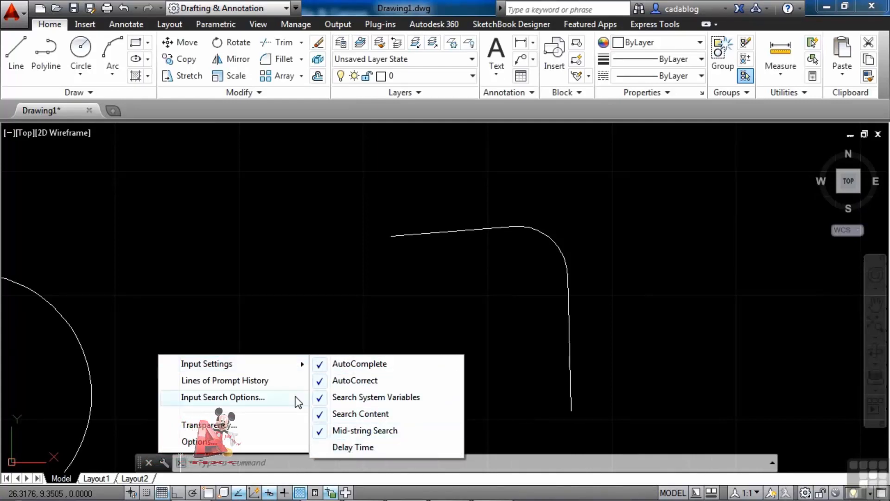
{"action": "left_click", "coordinate": [263, 397]}
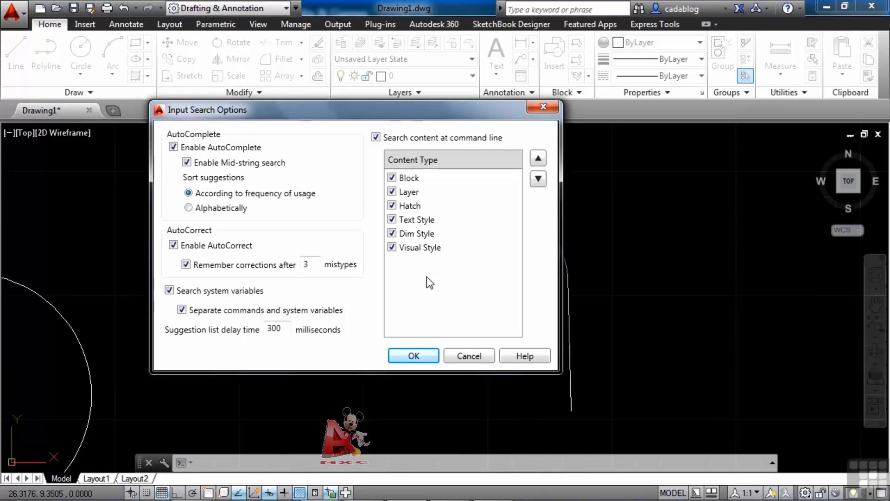
{"action": "left_click", "coordinate": [463, 355]}
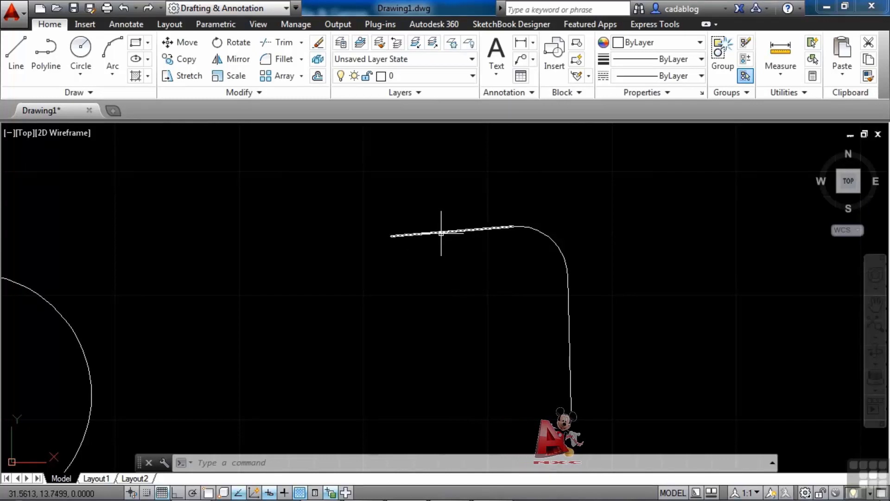
Draw a small circle just above the free left end of the upper line using the CIRCLE command.
{"action": "mouse_move", "coordinate": [441, 233]}
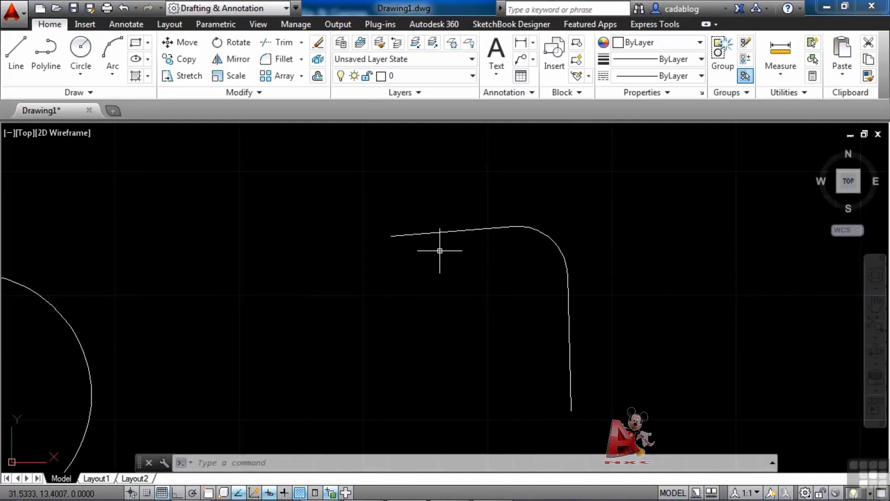
{"action": "type", "text": "CIRc"}
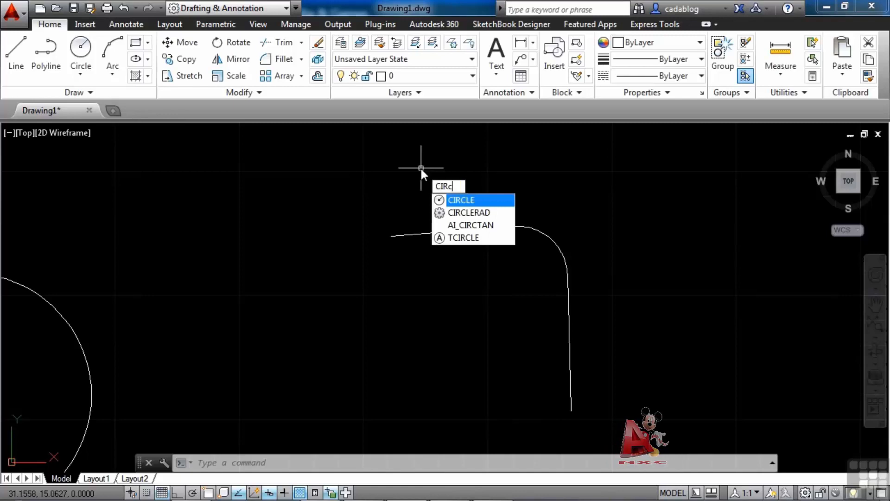
{"action": "type", "text": "le"}
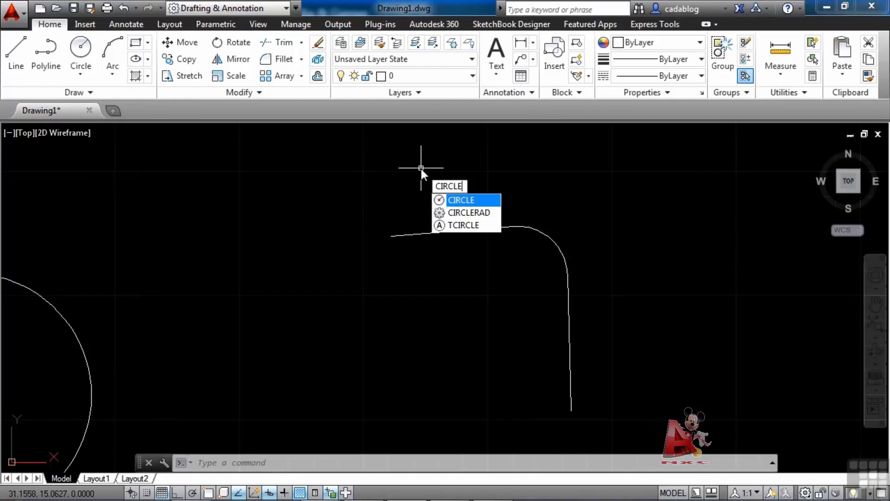
{"action": "key", "text": "Return"}
{"action": "left_click", "coordinate": [366, 180]}
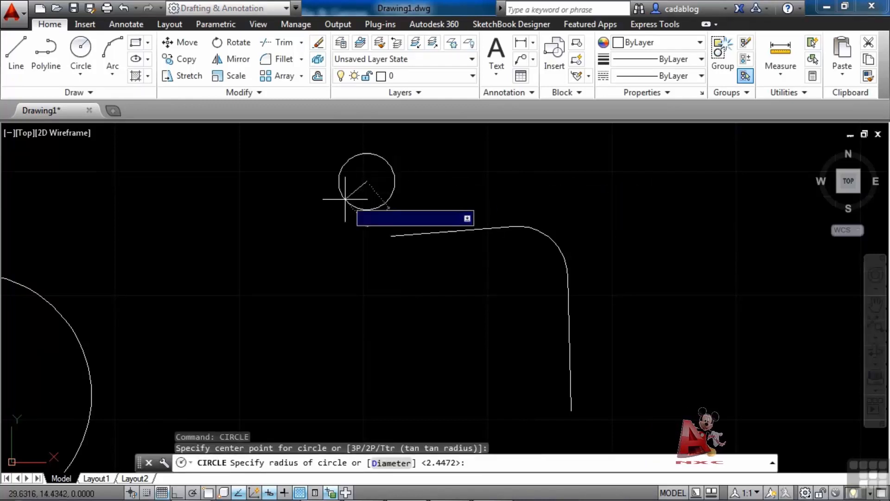
{"action": "left_click", "coordinate": [331, 202]}
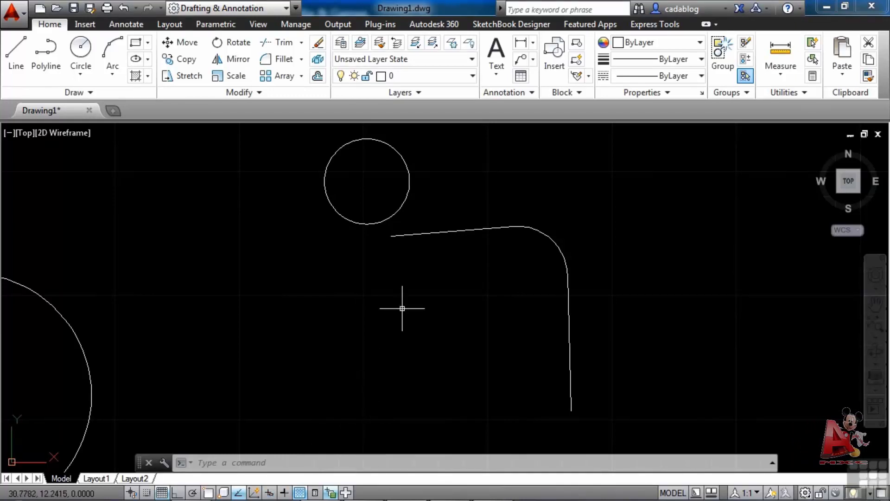
Examine the suggestions for LINE, expanding the system variables category and returning to the commands, without running any.
{"action": "type", "text": "l"}
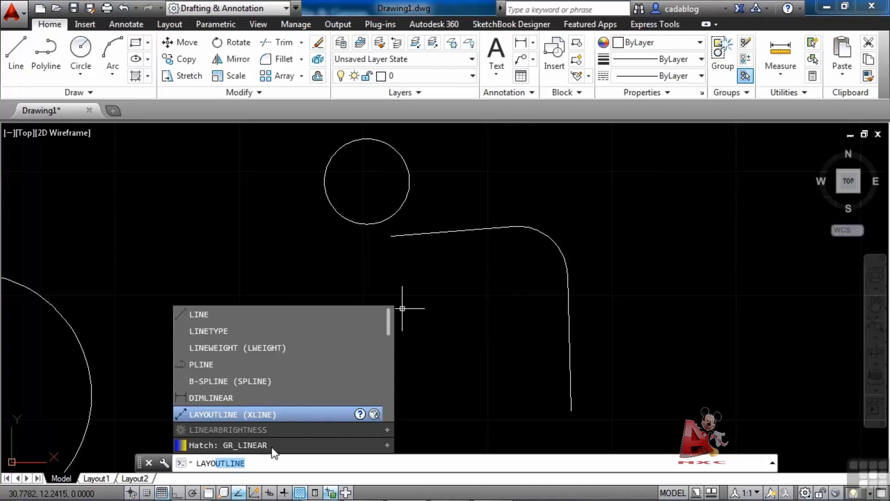
{"action": "left_click", "coordinate": [385, 429]}
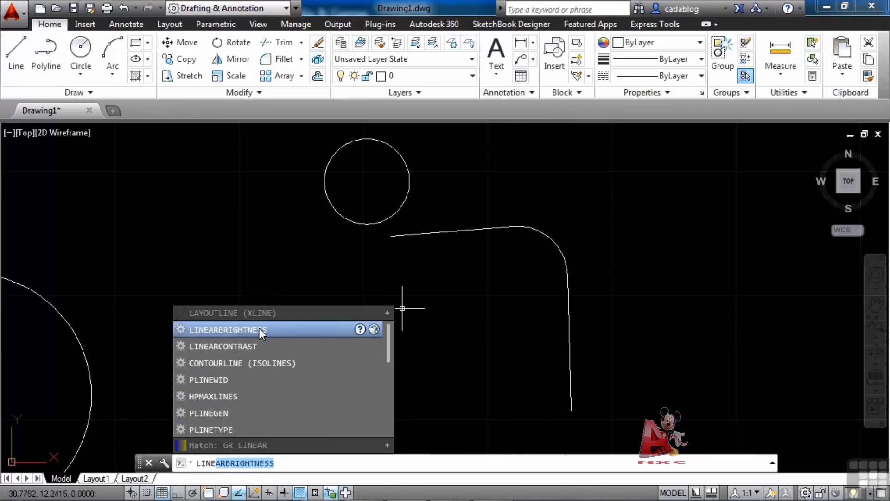
{"action": "left_click", "coordinate": [388, 315]}
{"action": "left_click_drag", "start_coordinate": [389, 319], "coordinate": [402, 337]}
{"action": "left_click", "coordinate": [402, 337]}
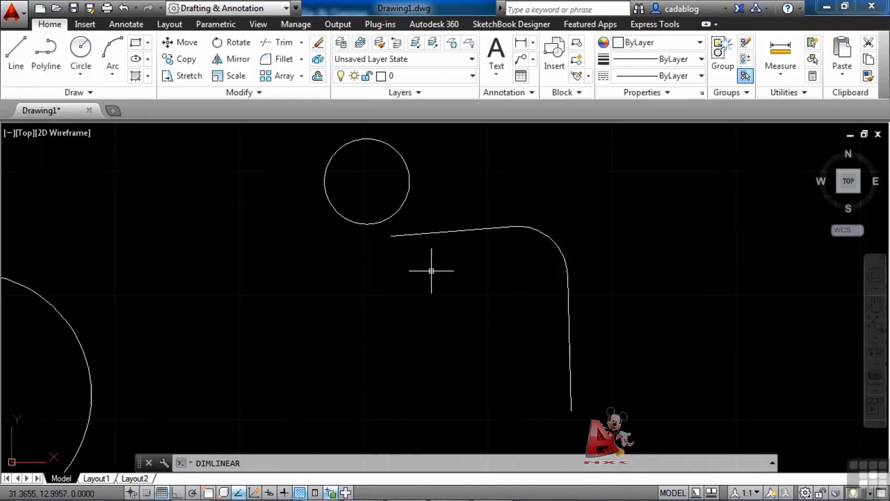
{"action": "key", "text": "Escape"}
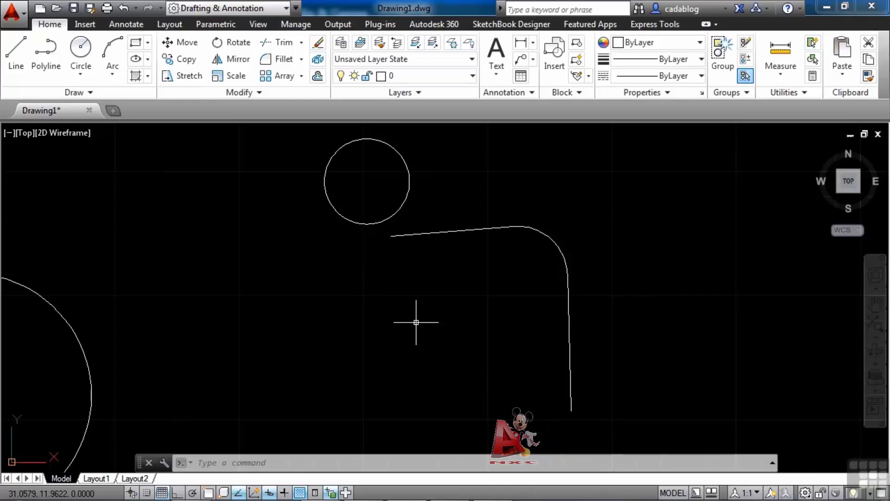
Try entering the misspelled command CIRCEL and cancel it.
{"action": "type", "text": "circel"}
{"action": "key", "text": "Escape"}
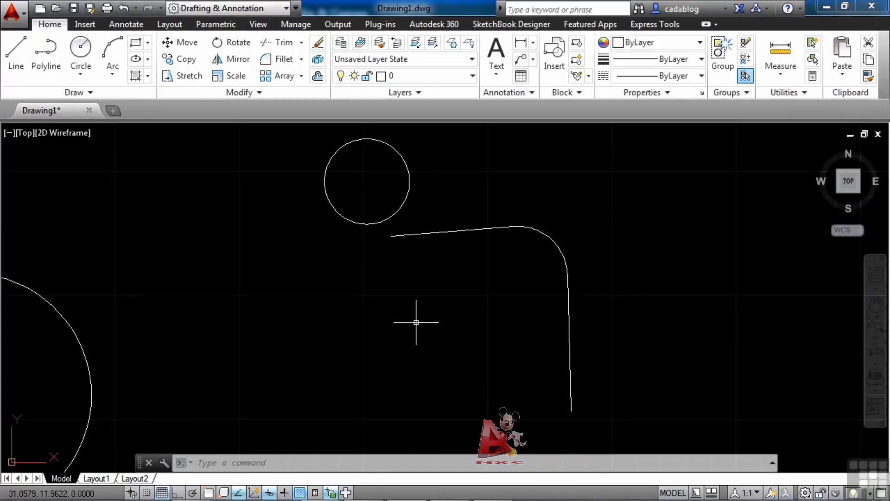
{"action": "key", "text": "Escape"}
Draw a circle of radius about 0.75 below the upper line, centred at about 30.79, 12.49, using the C alias.
{"action": "type", "text": "c"}
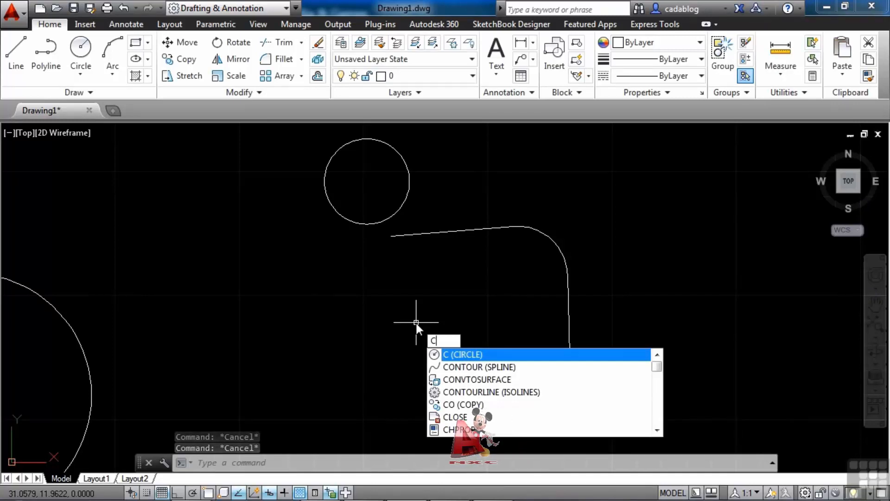
{"action": "key", "text": "Return"}
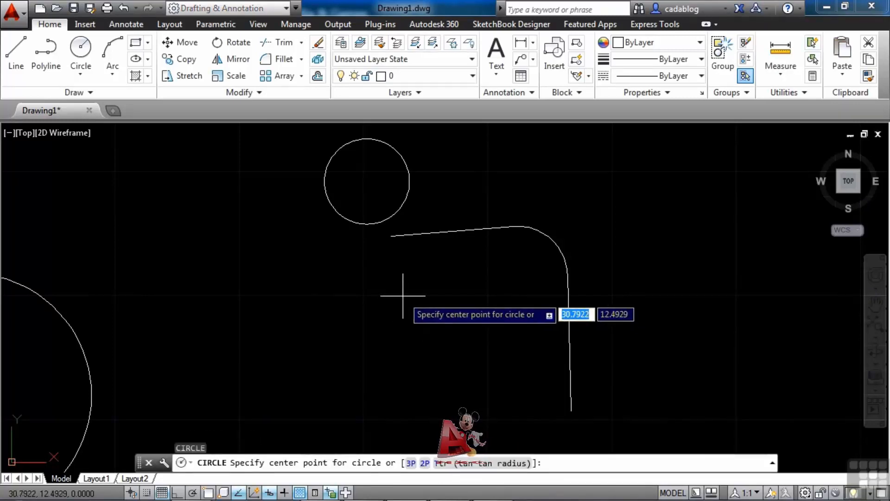
{"action": "left_click", "coordinate": [403, 295]}
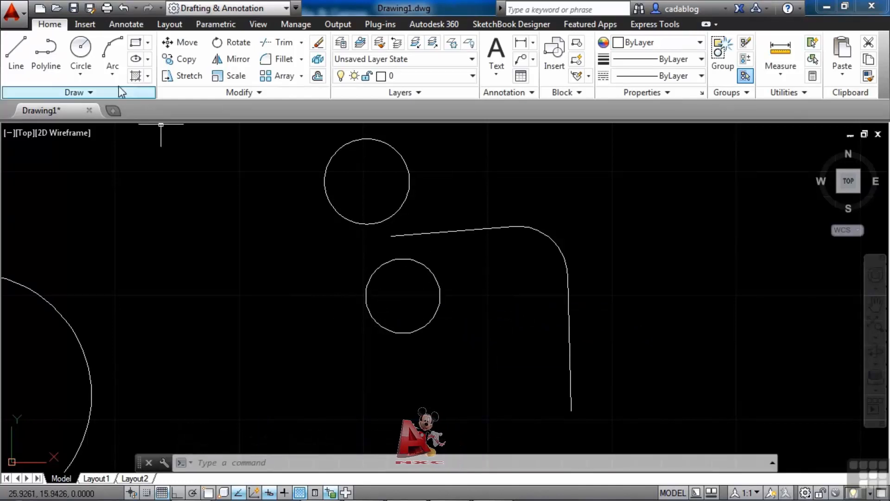
Draw another small circle to the left of the two existing small circles, above the large circle.
{"action": "left_click", "coordinate": [81, 50]}
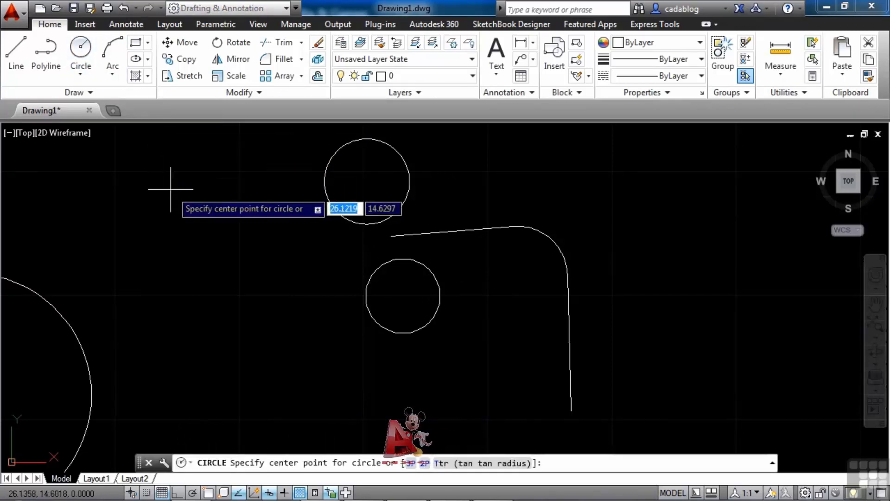
{"action": "left_click", "coordinate": [195, 232]}
{"action": "left_click", "coordinate": [234, 217]}
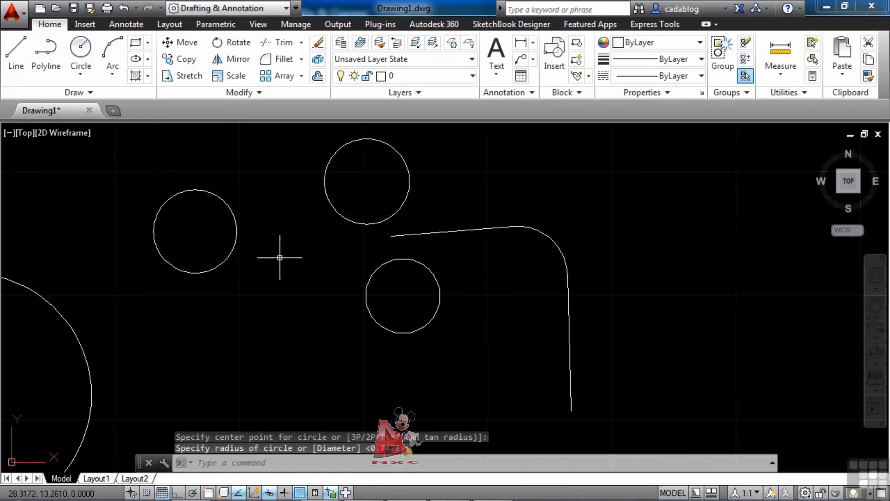
{"action": "left_click", "coordinate": [298, 24]}
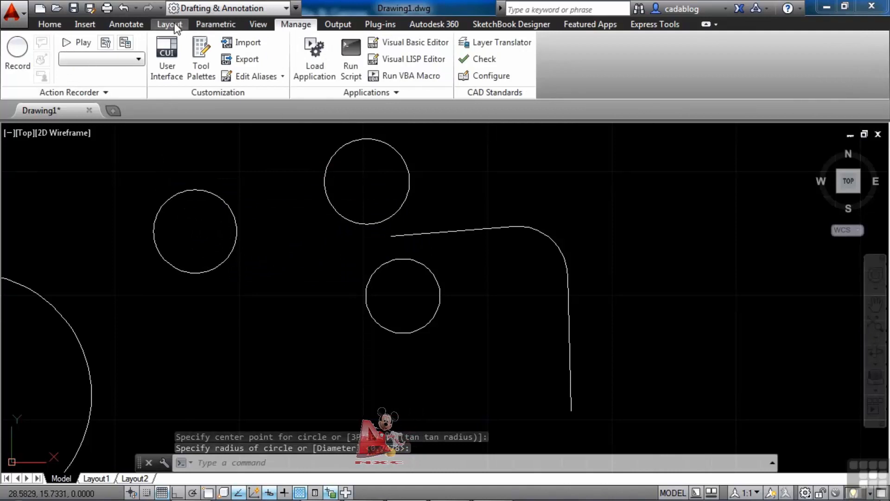
{"action": "left_click", "coordinate": [126, 25]}
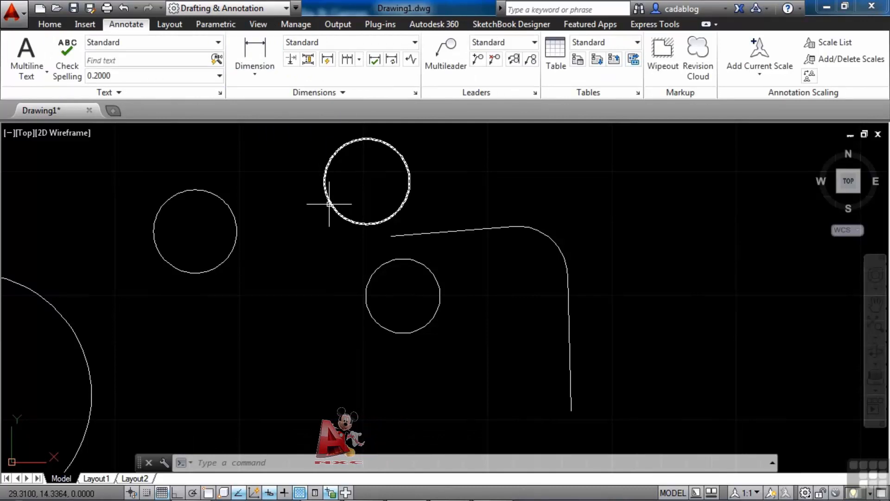
Draw a small circle just above the upper line, beside the topmost circle, centred at about 31.6, 14.7, using the C alias.
{"action": "left_click", "coordinate": [51, 26]}
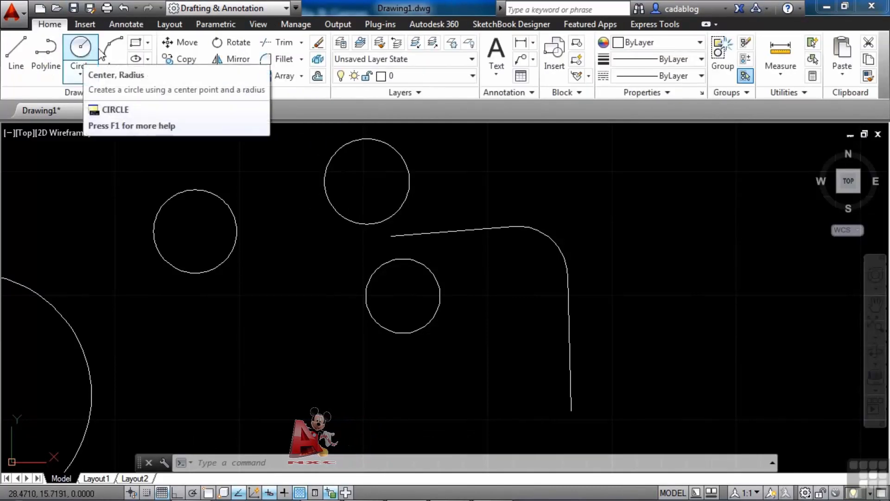
{"action": "left_click", "coordinate": [123, 24]}
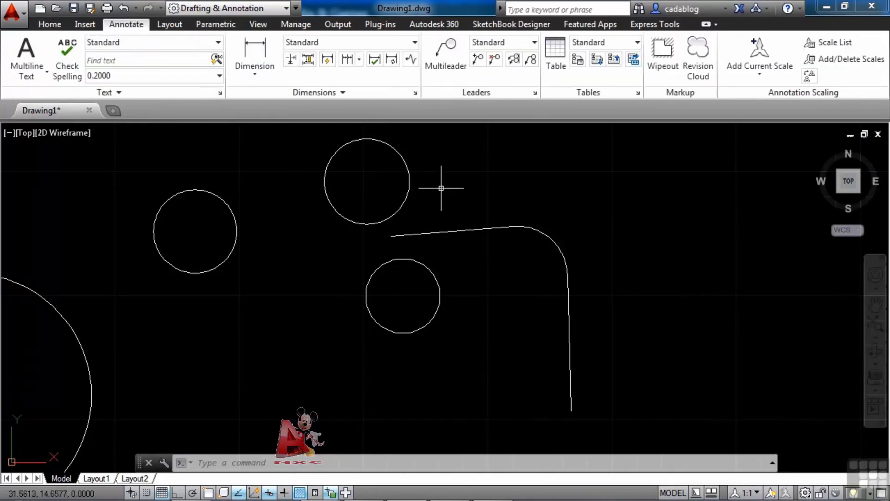
{"action": "type", "text": "c"}
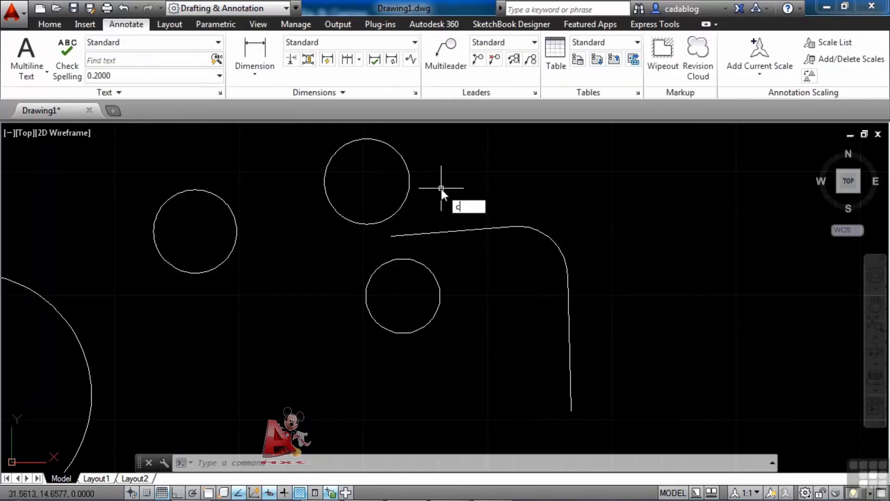
{"action": "key", "text": "Return"}
{"action": "left_click", "coordinate": [444, 188]}
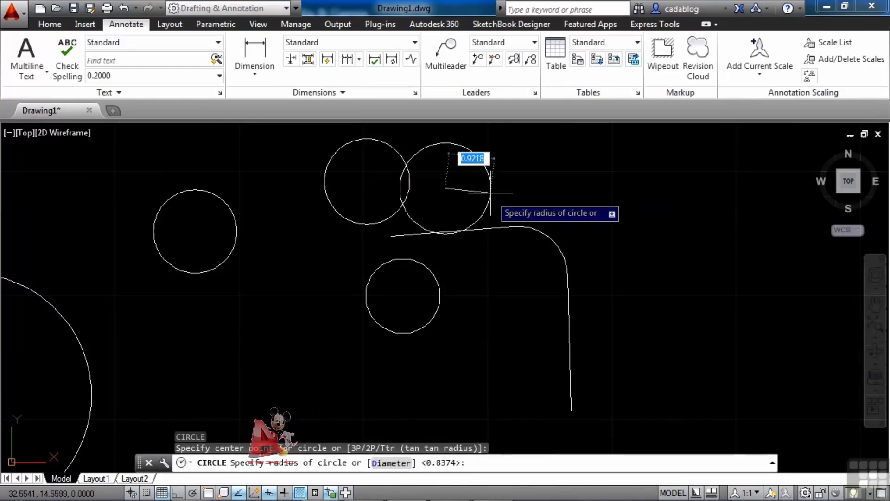
{"action": "left_click", "coordinate": [474, 189]}
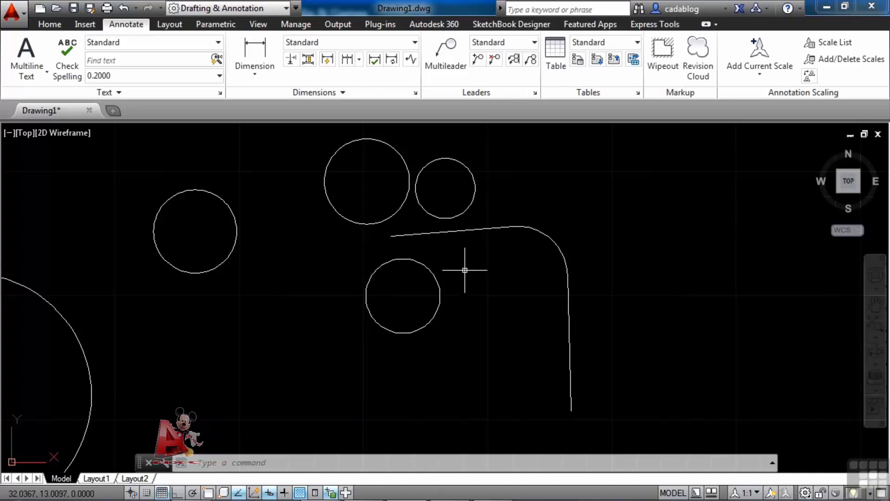
Cycle backward and forward through the previously used commands at the cursor's dynamic input without running any.
{"action": "key", "text": "Up"}
{"action": "key", "text": "Up"}
{"action": "key", "text": "Up"}
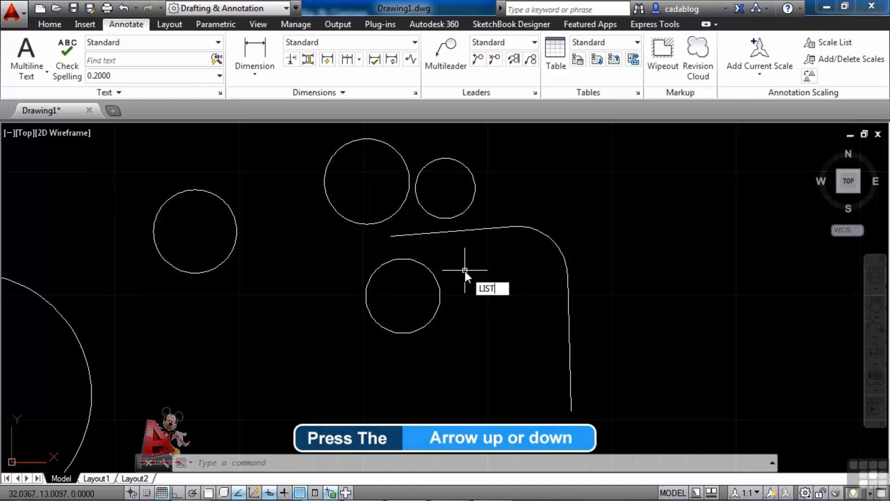
{"action": "key", "text": "Up"}
{"action": "key", "text": "Up"}
{"action": "key", "text": "Up"}
{"action": "key", "text": "Up"}
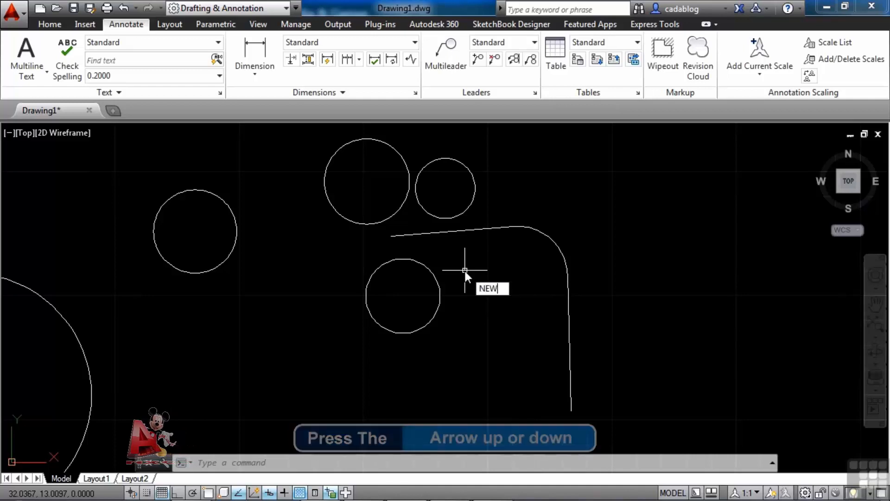
{"action": "key", "text": "Up"}
{"action": "key", "text": "Up"}
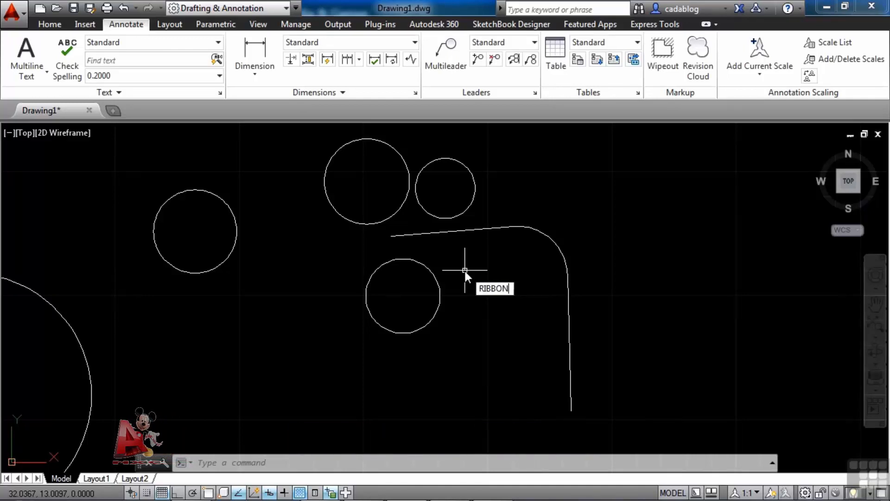
{"action": "key", "text": "Down"}
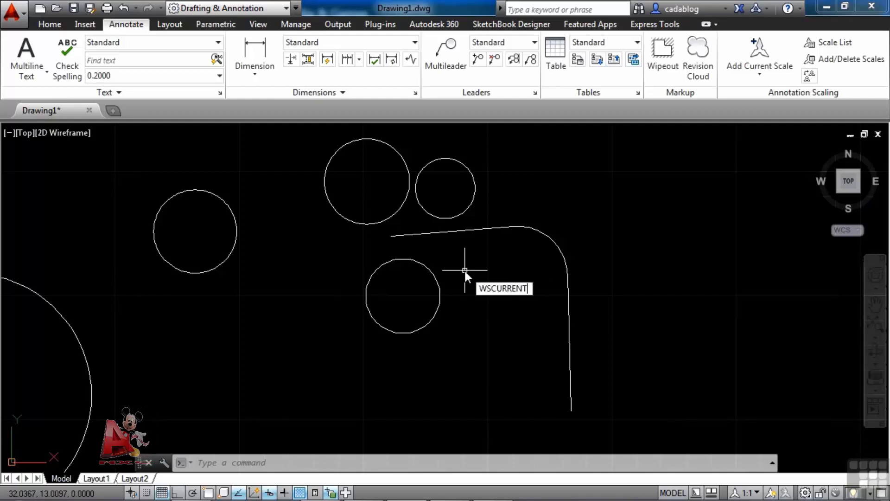
{"action": "key", "text": "Down"}
{"action": "key", "text": "Down"}
{"action": "key", "text": "Down"}
{"action": "key", "text": "Down"}
{"action": "key", "text": "Down"}
{"action": "key", "text": "Down"}
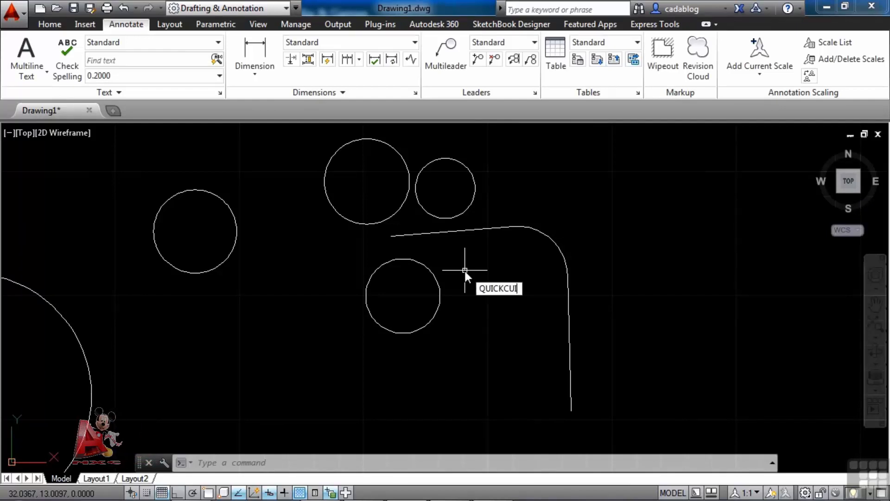
{"action": "key", "text": "Down"}
{"action": "key", "text": "Down"}
{"action": "key", "text": "Down"}
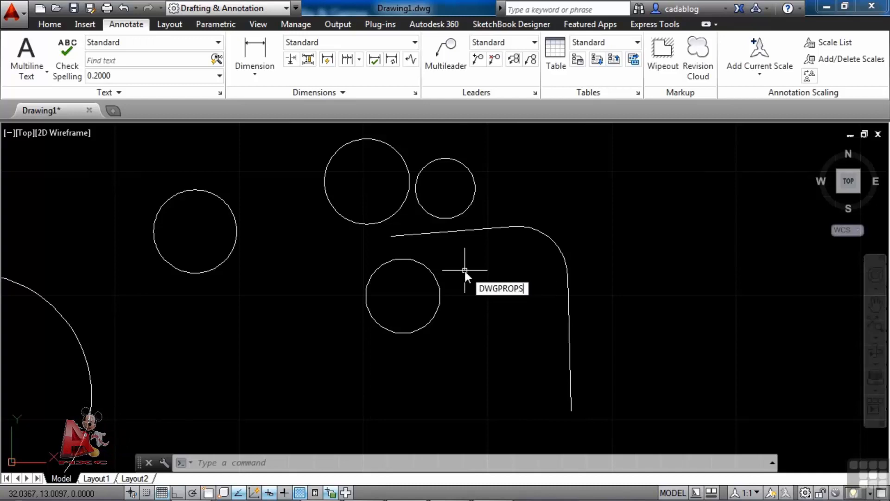
{"action": "key", "text": "Down"}
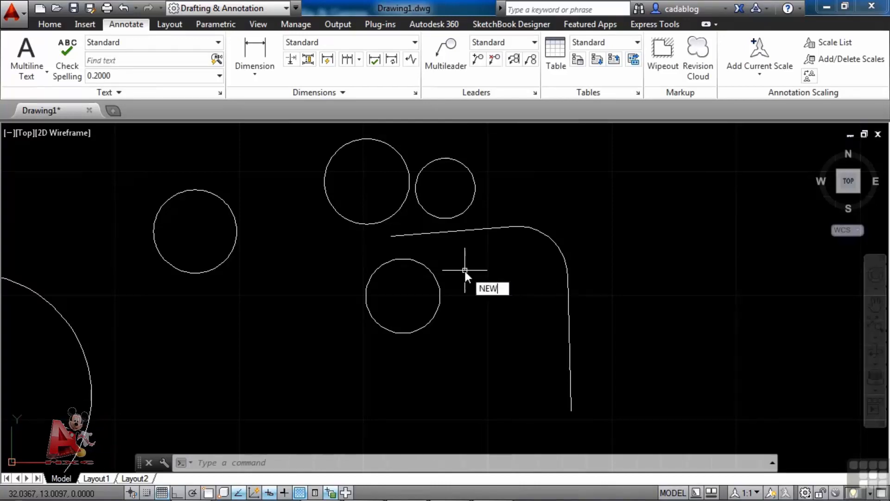
{"action": "key", "text": "Down"}
{"action": "key", "text": "Down"}
{"action": "key", "text": "Down"}
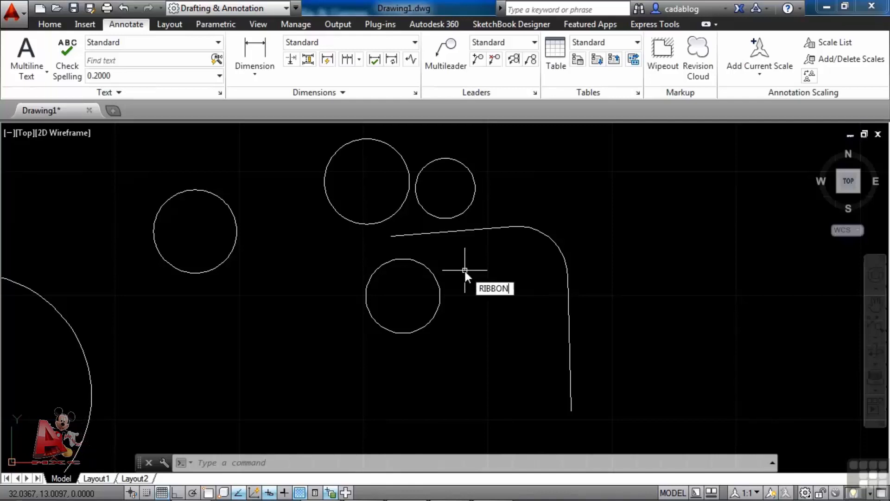